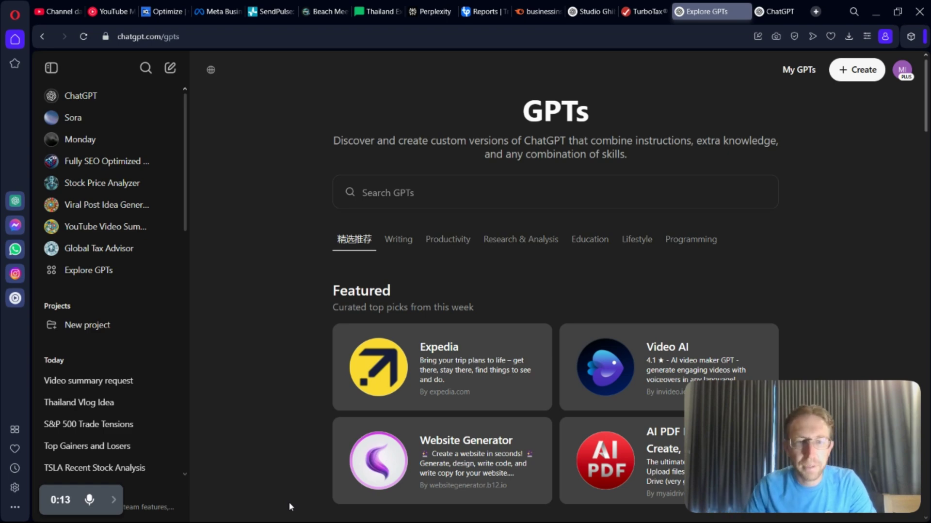
# - Review the Personal plan prices for ChatGPT Plus and Pro
pyautogui.click(151, 507)
pyautogui.click(458, 156)
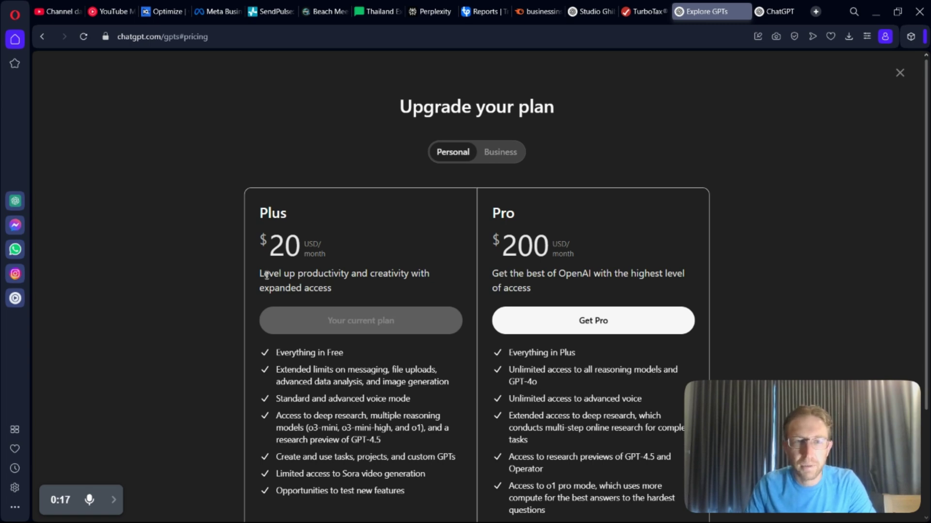
pyautogui.moveTo(260, 274); pyautogui.dragTo(354, 290)
pyautogui.click(266, 315)
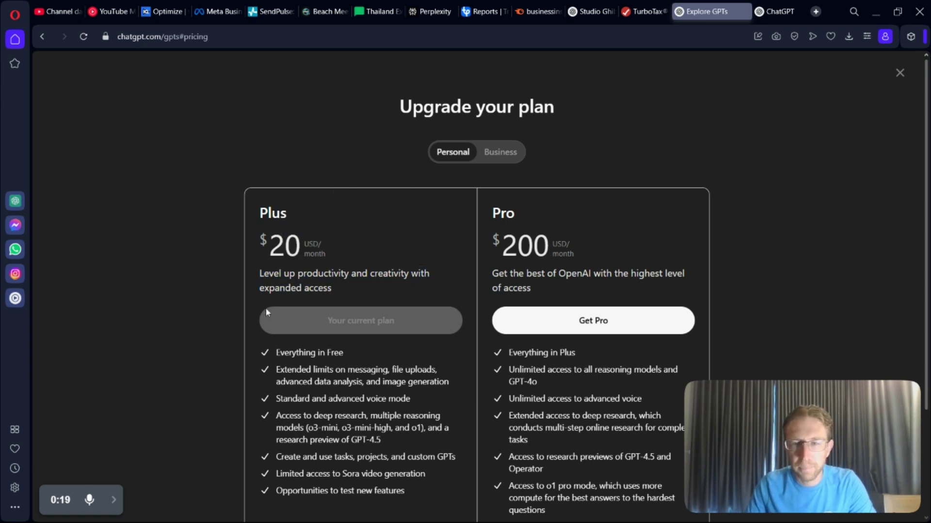
pyautogui.scroll(-3, 573, 336)
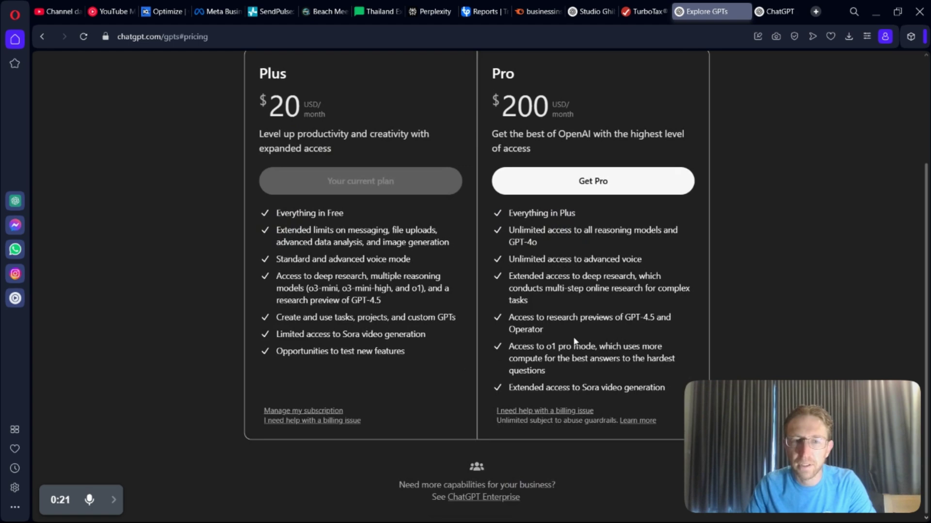
pyautogui.scroll(3, 899, 122)
# - Close the pricing page and return to the My GPTs list
pyautogui.click(899, 73)
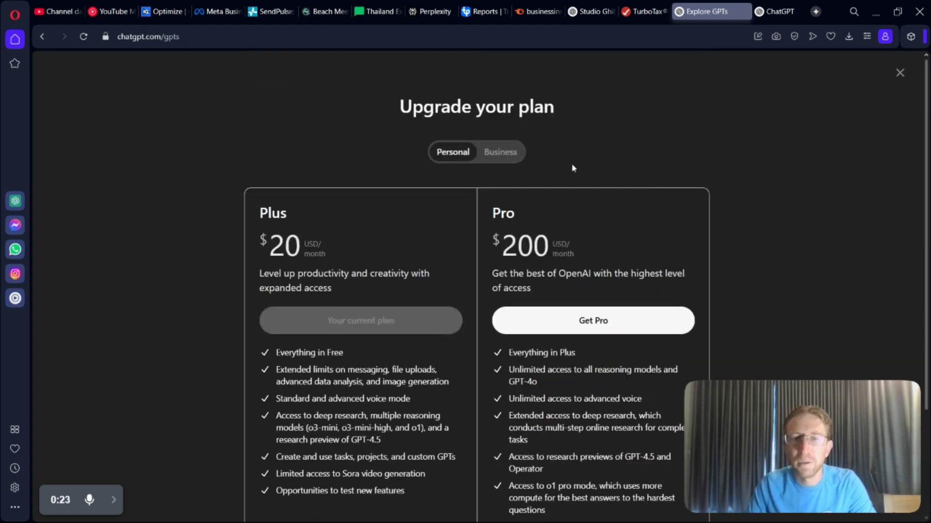
pyautogui.moveTo(532, 127); pyautogui.dragTo(625, 119)
pyautogui.click(625, 121)
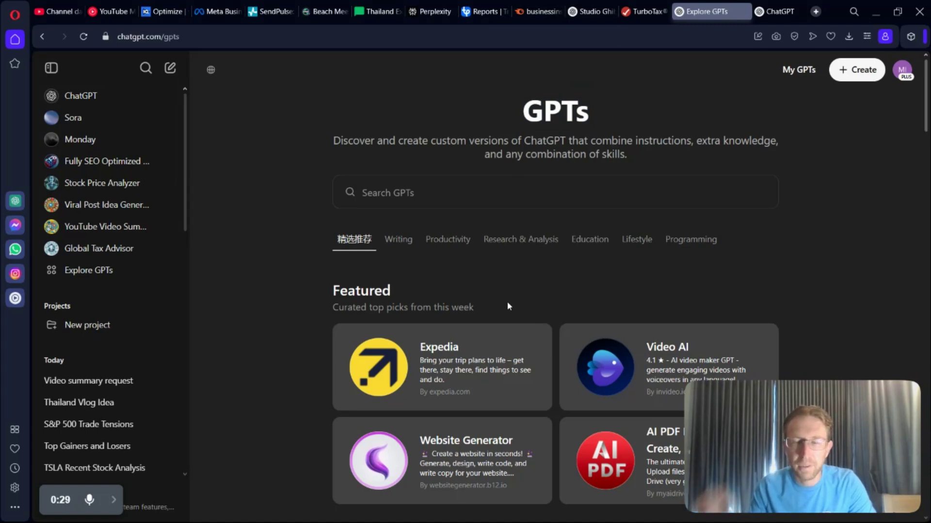
pyautogui.scroll(-10, 528, 226)
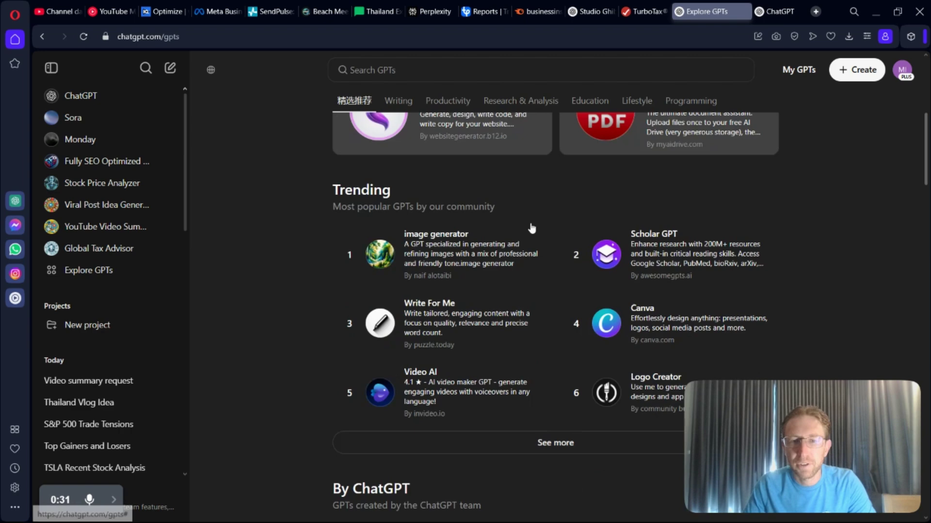
pyautogui.scroll(10, 577, 298)
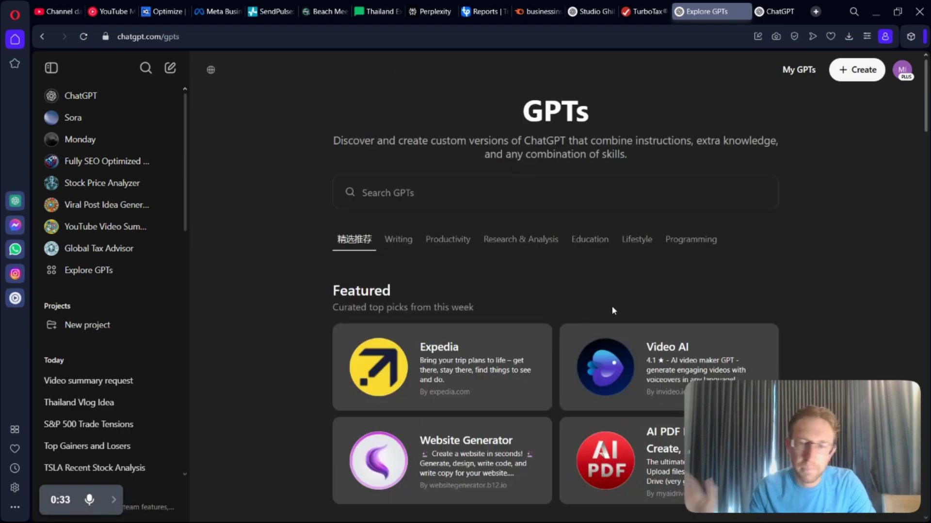
pyautogui.click(774, 6)
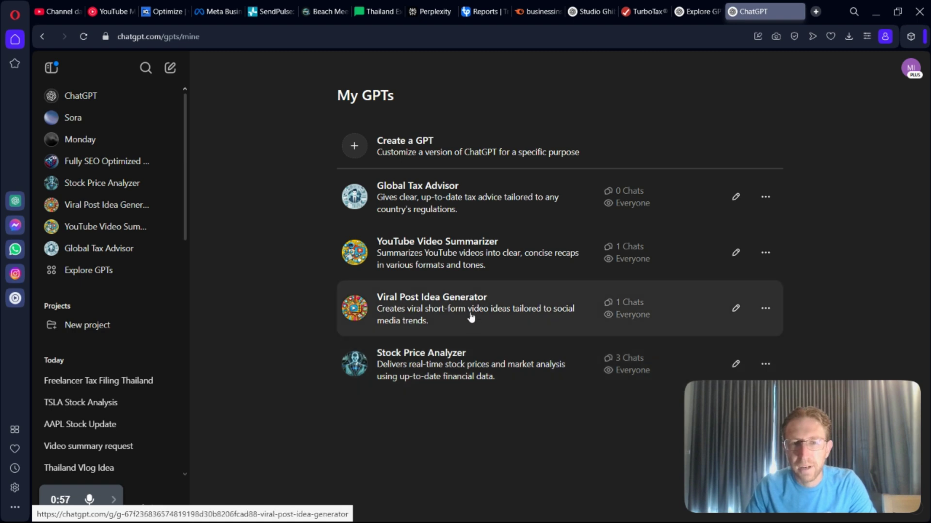
# - Ask the Viral Post Idea Generator for a trending fashion reel concept and read its mood-outfit idea
pyautogui.click(471, 318)
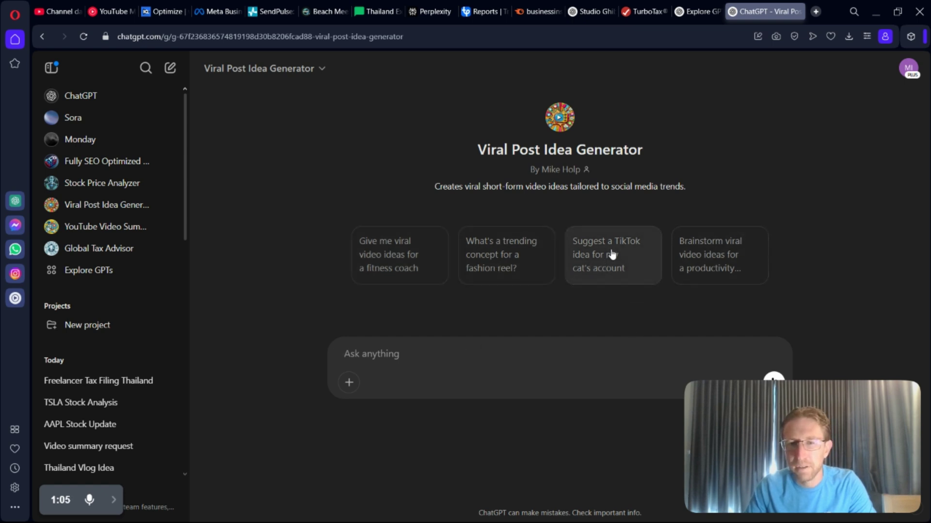
pyautogui.click(528, 267)
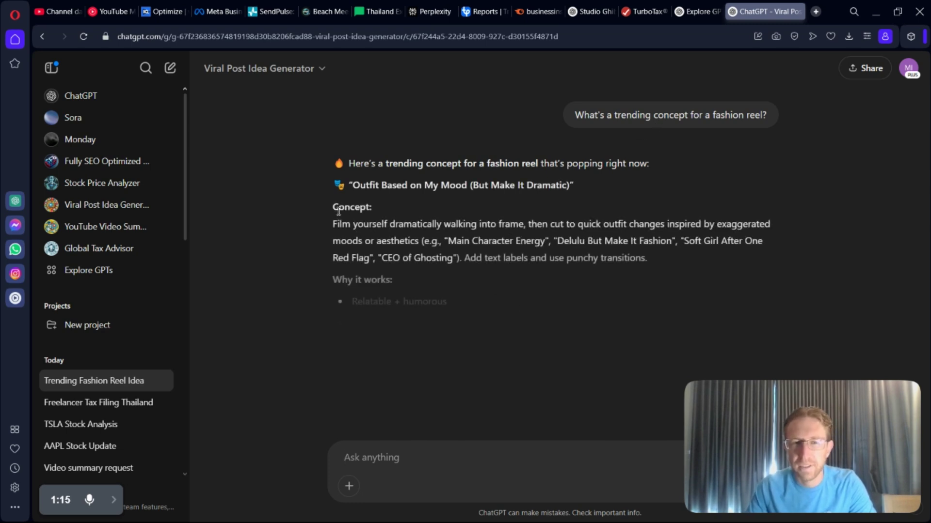
pyautogui.scroll(-1, 483, 354)
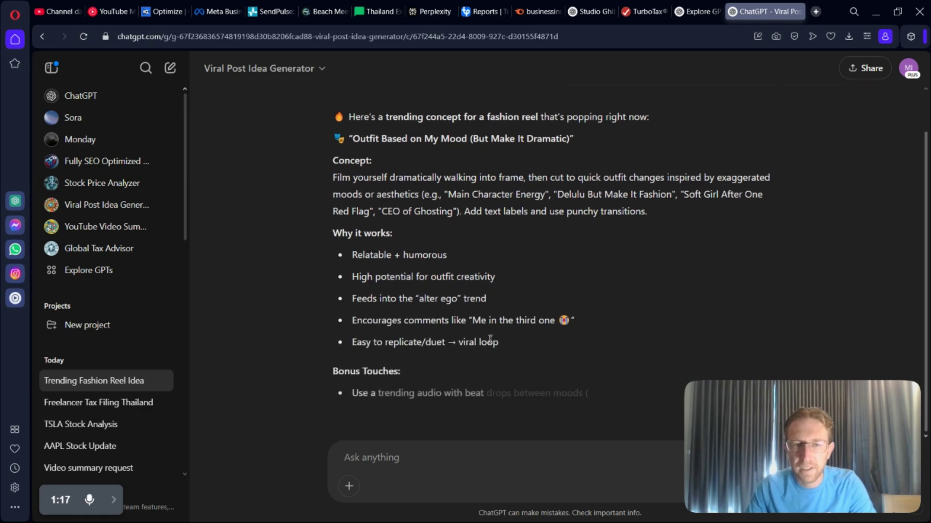
pyautogui.scroll(-2, 507, 334)
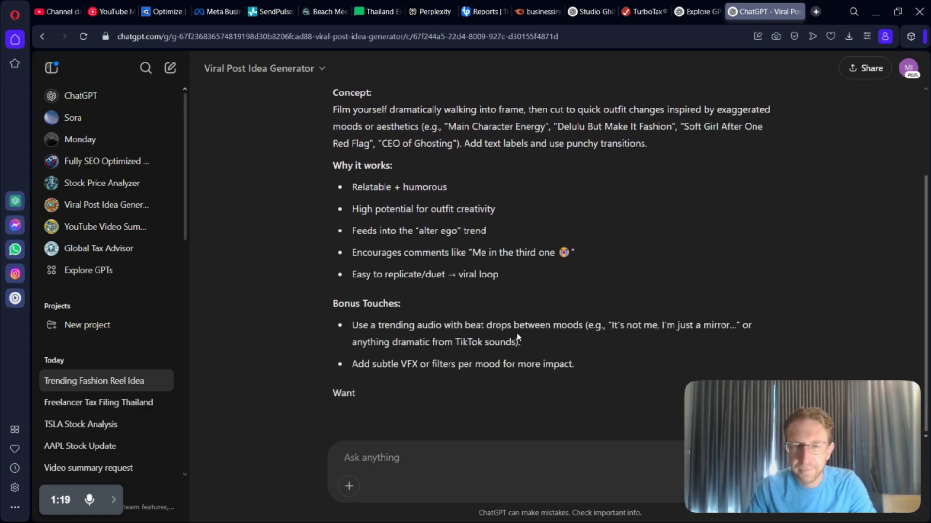
pyautogui.scroll(3, 524, 342)
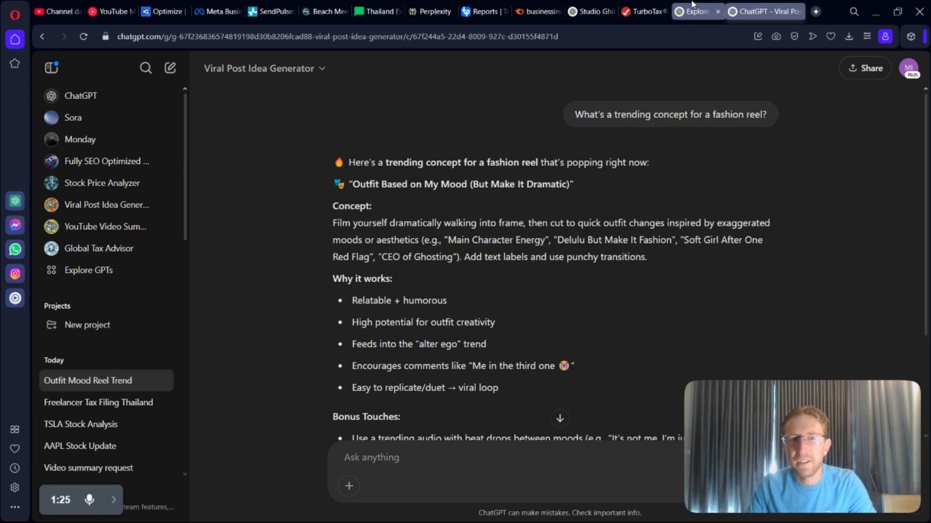
pyautogui.click(292, 73)
pyautogui.click(408, 109)
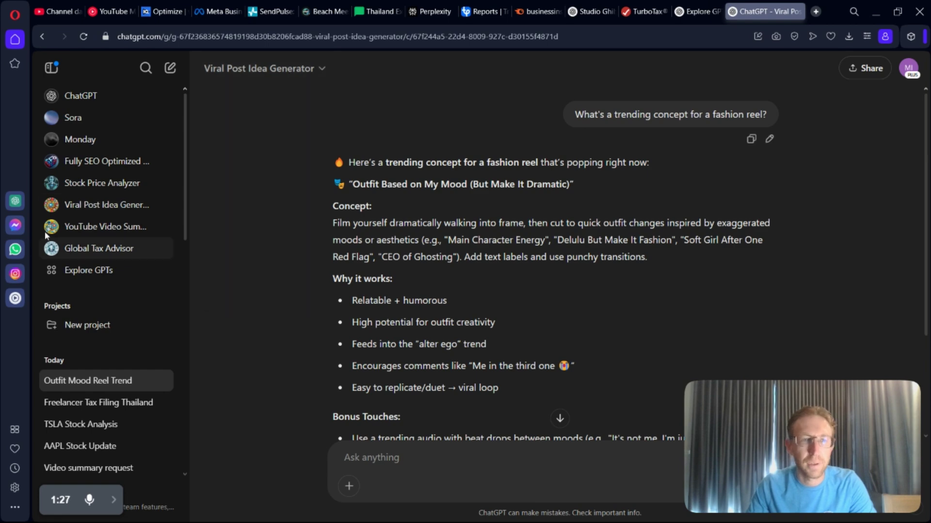
# - Have the Stock Price Analyzer explain TSLA's recent movement, priced at $239.43
pyautogui.click(104, 189)
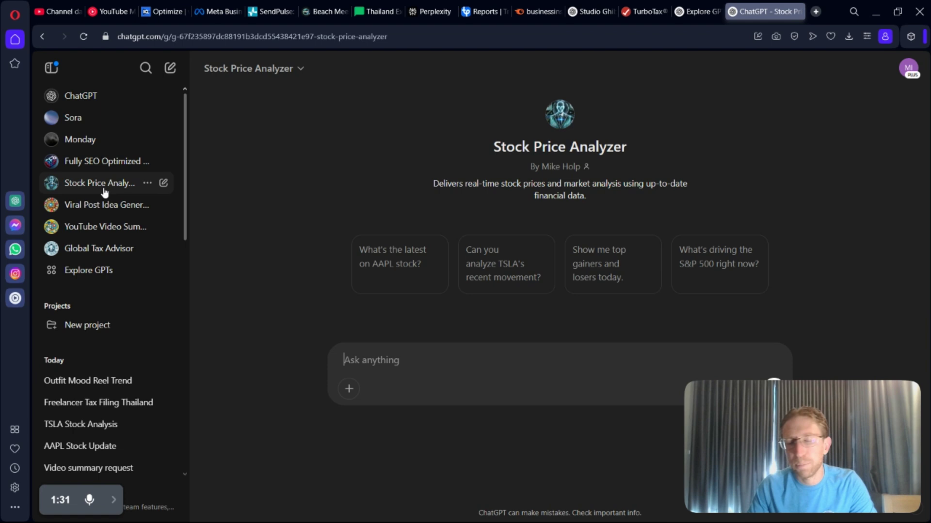
pyautogui.click(515, 285)
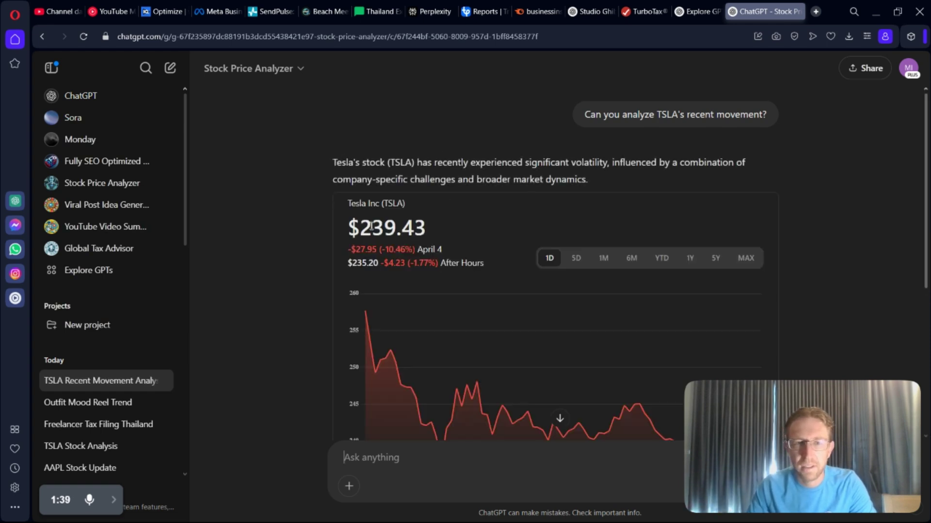
pyautogui.moveTo(347, 224); pyautogui.dragTo(483, 219)
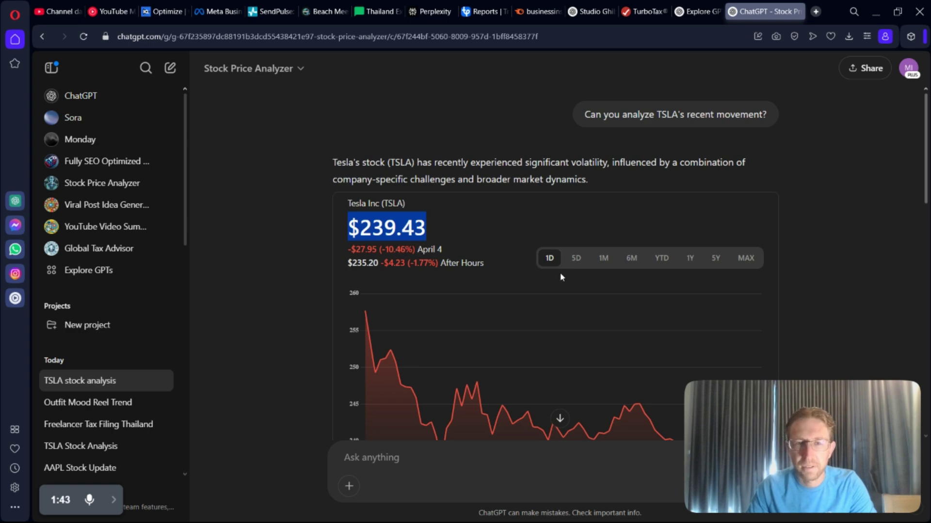
pyautogui.scroll(-3, 559, 272)
pyautogui.scroll(-5, 862, 241)
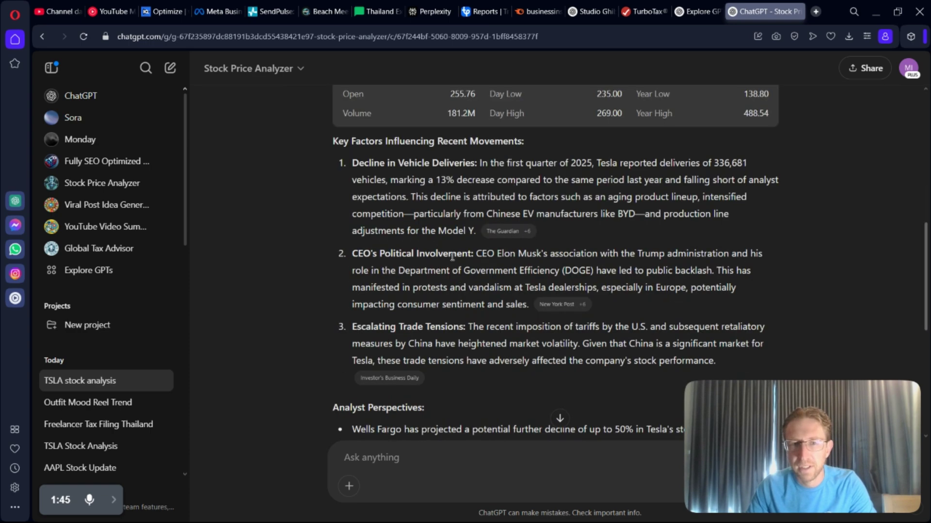
pyautogui.moveTo(410, 141); pyautogui.dragTo(647, 233)
pyautogui.click(647, 233)
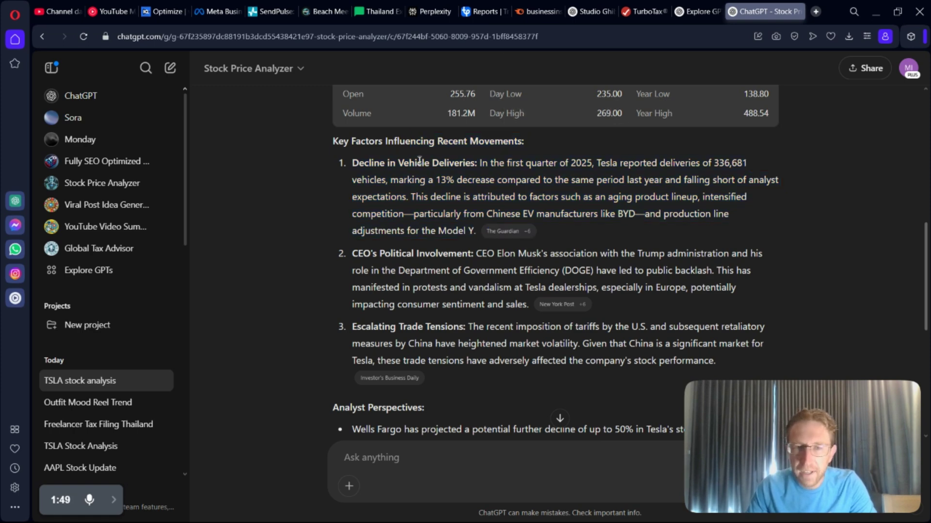
pyautogui.scroll(7, 495, 249)
pyautogui.scroll(-4, 475, 437)
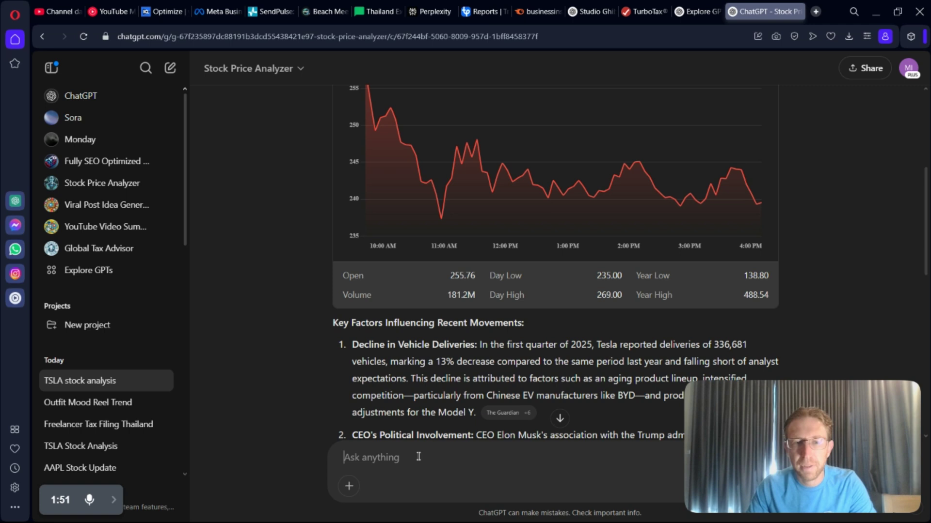
# - Ask for NVDA's stock price and view its 5-day and 1-month charts
pyautogui.write('give me the')
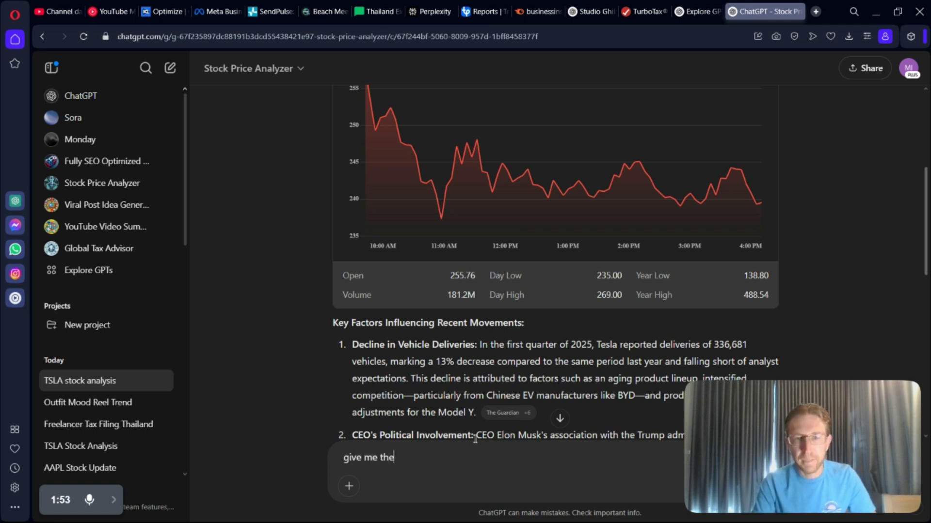
pyautogui.write(' stock price for nvda')
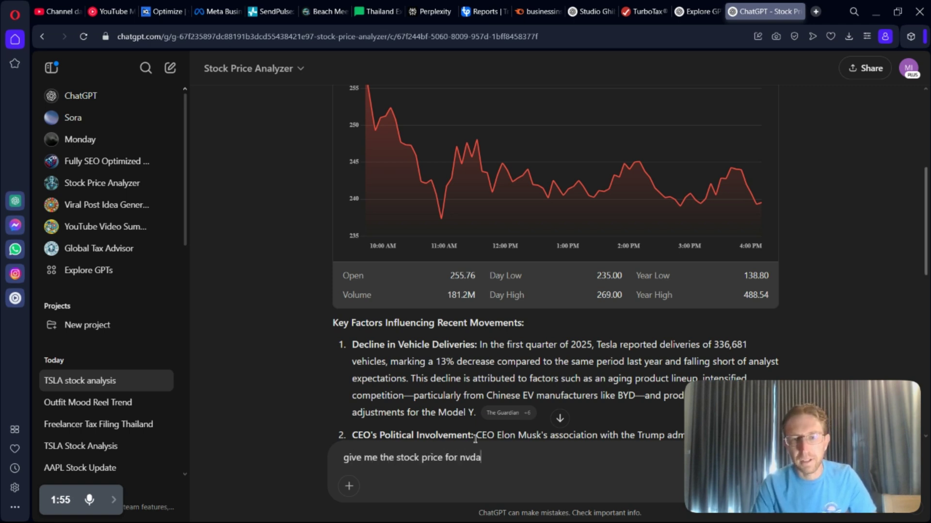
pyautogui.press('Return')
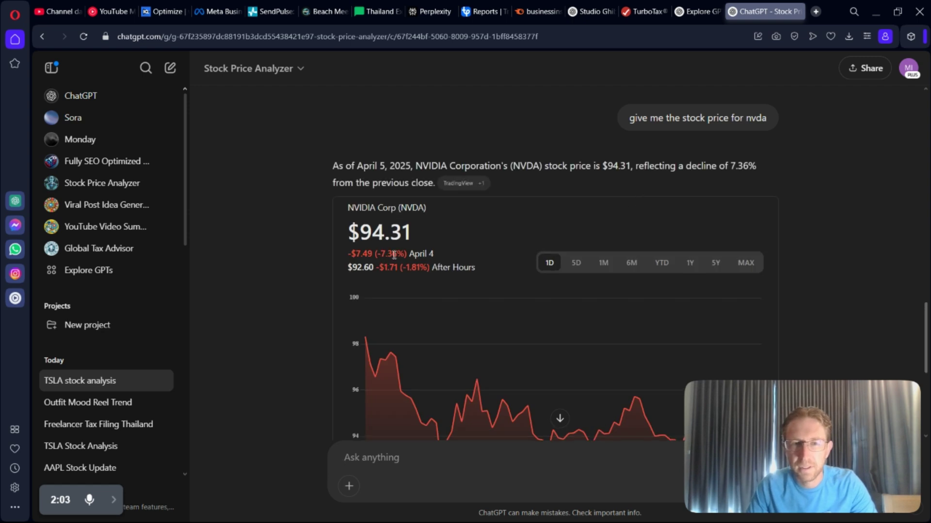
pyautogui.click(580, 269)
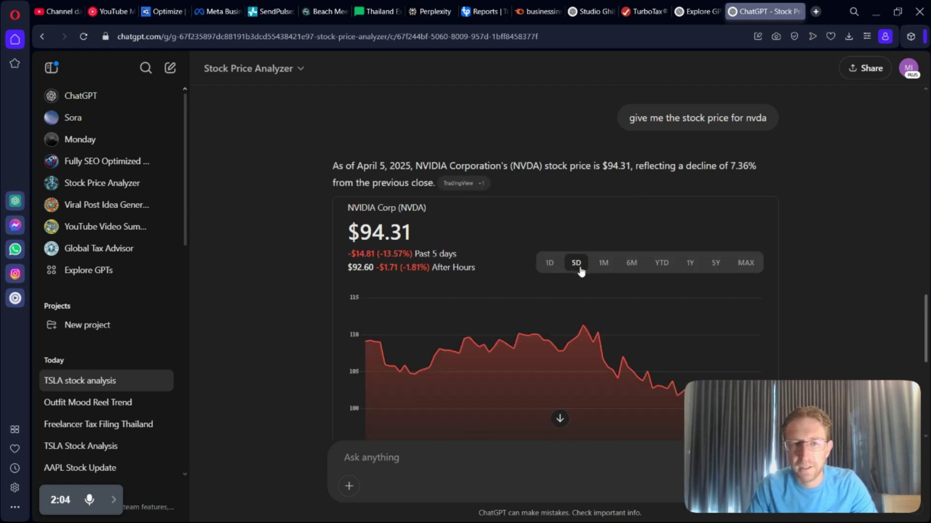
pyautogui.click(604, 262)
pyautogui.scroll(-5, 823, 231)
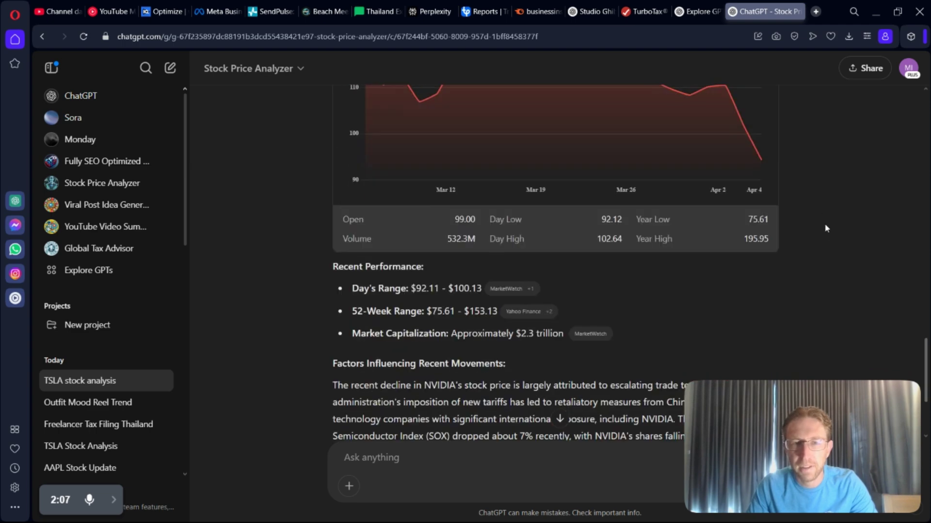
pyautogui.scroll(-3, 827, 223)
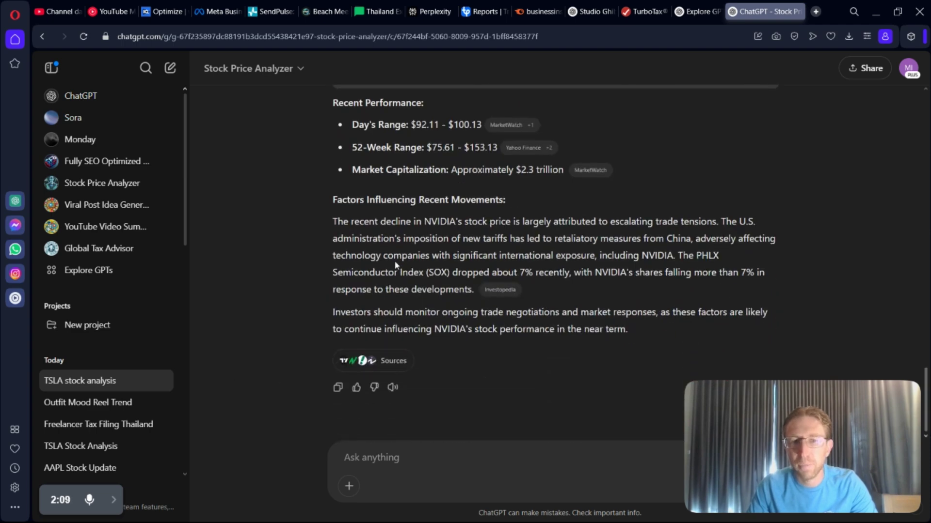
pyautogui.scroll(8, 429, 273)
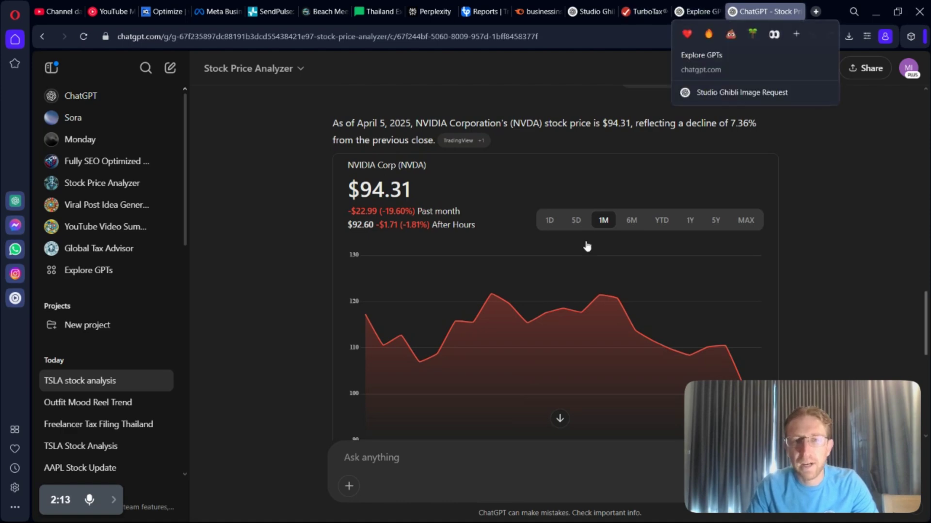
pyautogui.scroll(-8, 601, 291)
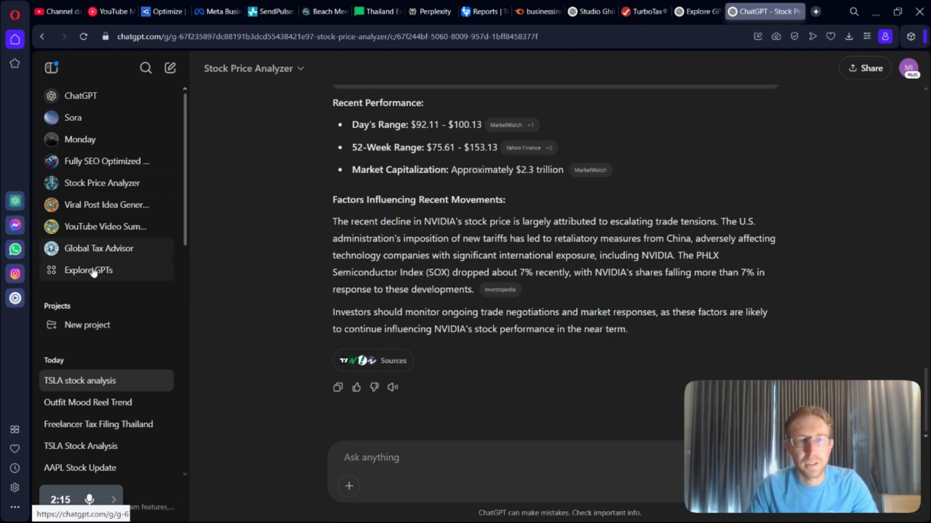
pyautogui.click(698, 11)
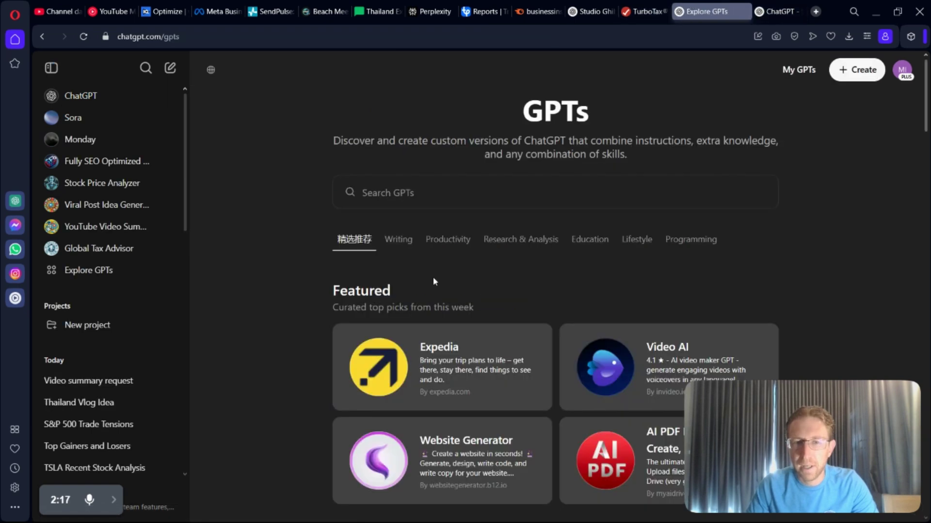
pyautogui.scroll(-3, 654, 262)
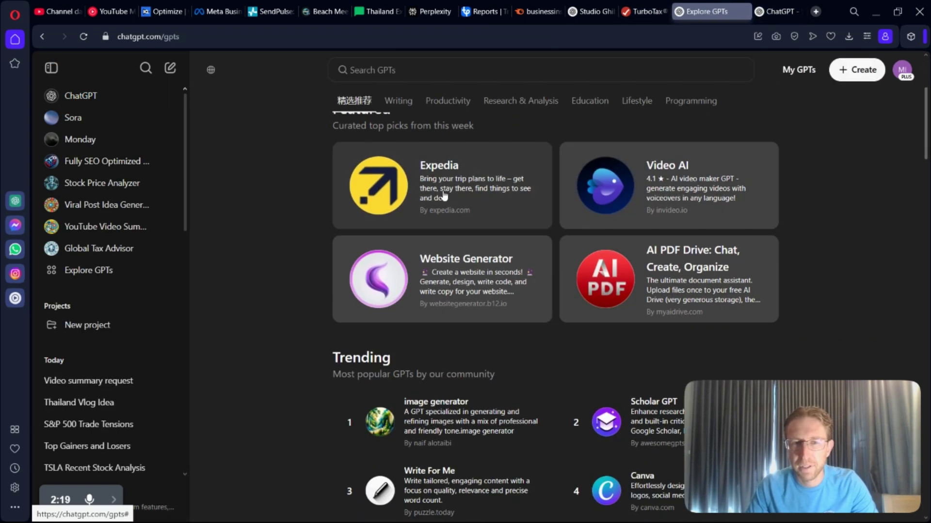
pyautogui.scroll(1, 469, 204)
pyautogui.moveTo(337, 230); pyautogui.dragTo(489, 235)
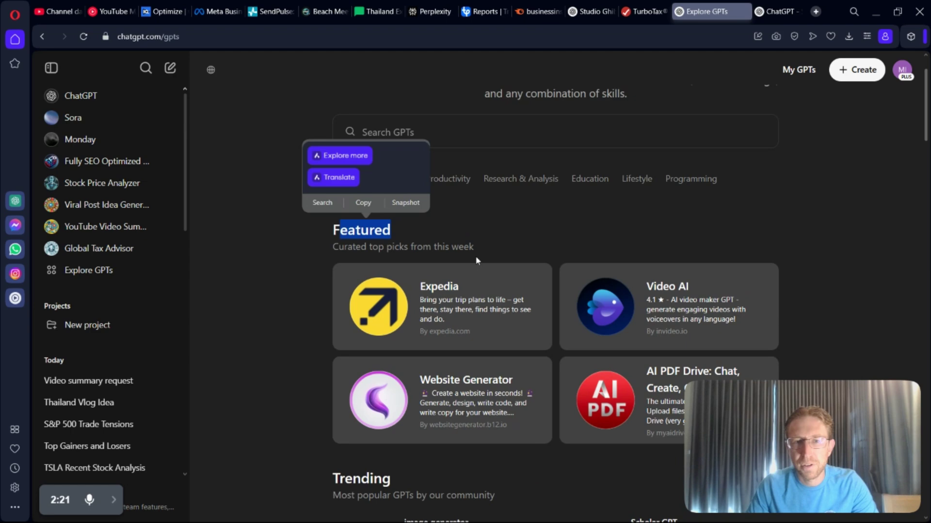
pyautogui.moveTo(435, 247); pyautogui.dragTo(531, 244)
pyautogui.click(532, 245)
pyautogui.scroll(-5, 531, 244)
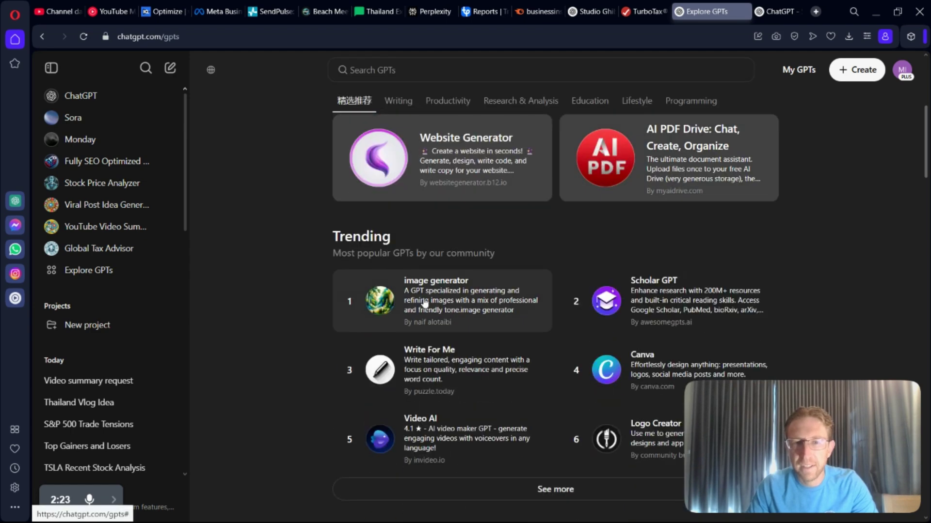
pyautogui.scroll(-10, 491, 326)
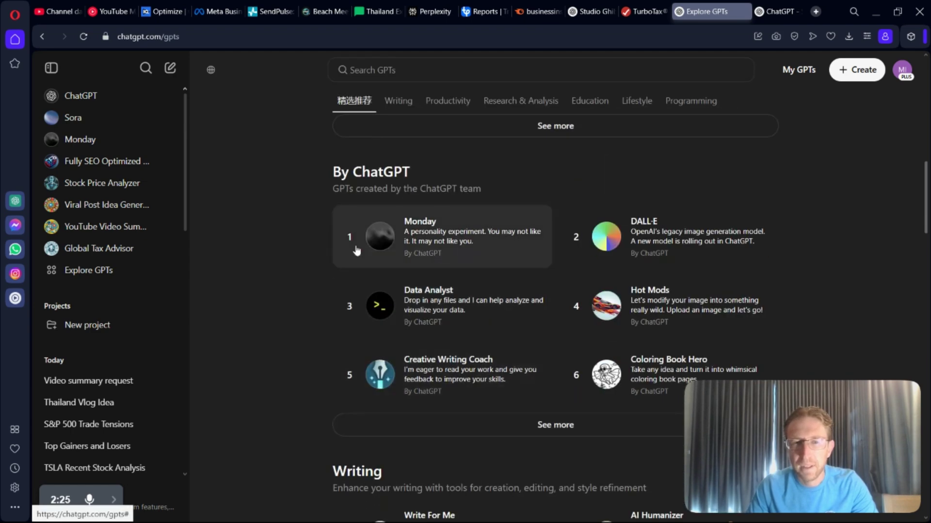
pyautogui.scroll(-2, 499, 339)
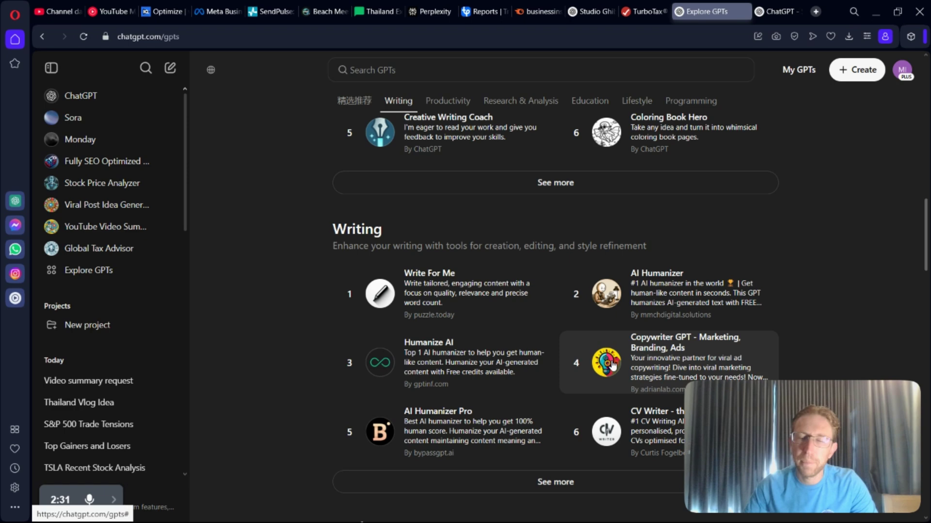
pyautogui.scroll(10, 821, 176)
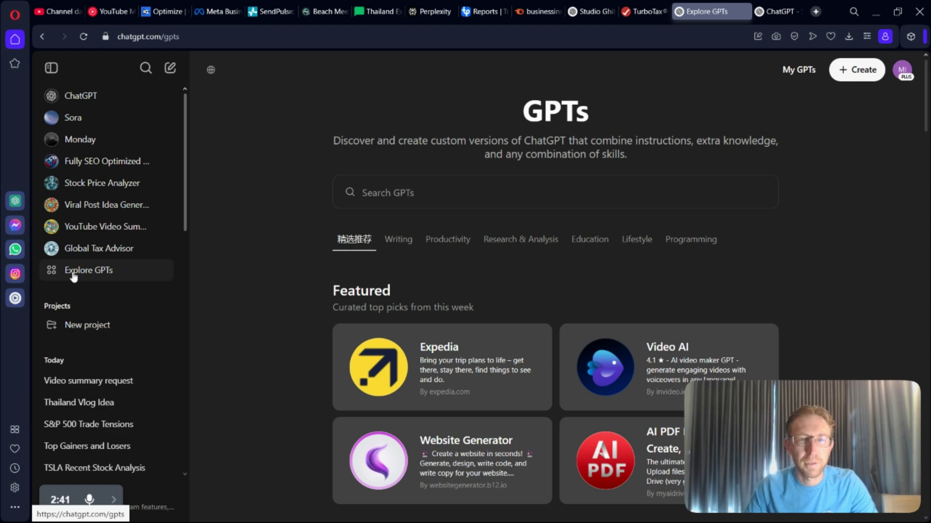
# - Start a new GPT and ask the builder for one that writes complete eBooks from simple prompts
pyautogui.click(857, 70)
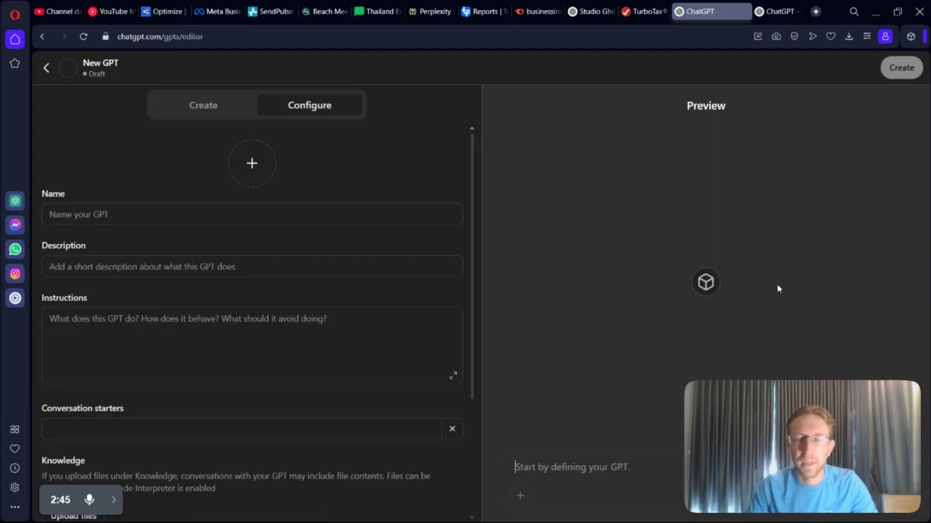
pyautogui.click(207, 108)
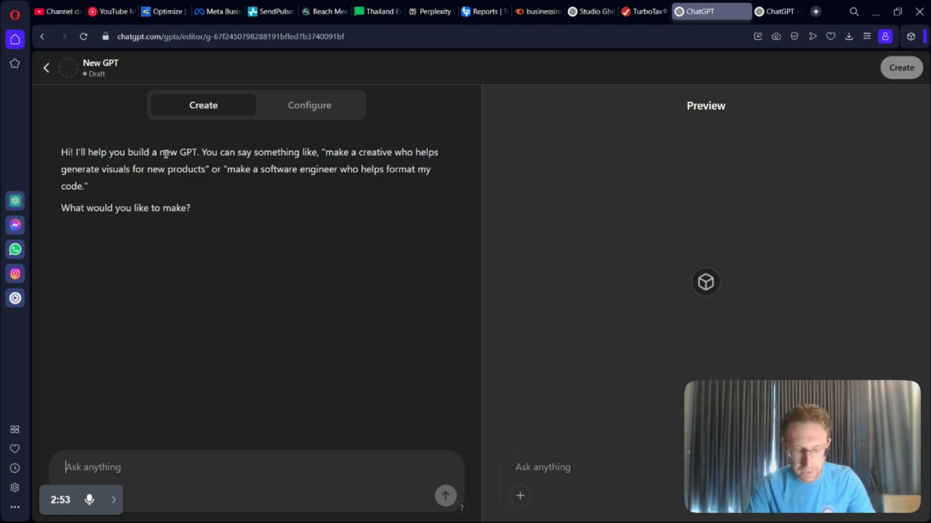
pyautogui.write('giv')
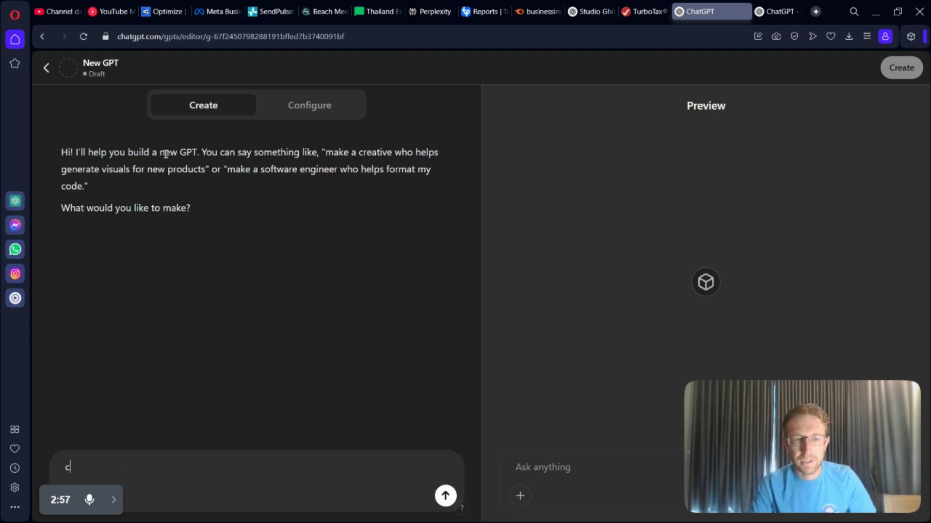
pyautogui.write('creaet')
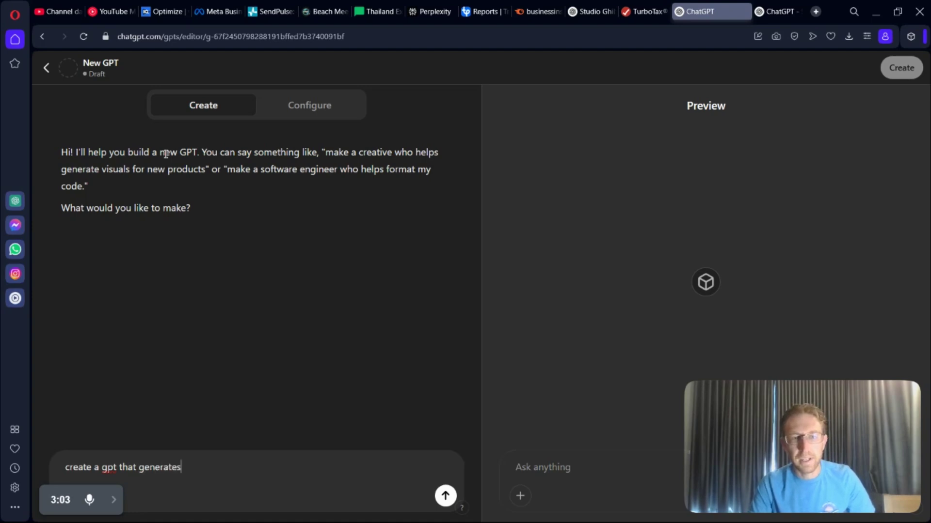
pyautogui.write('ebook with chapters and an outline')
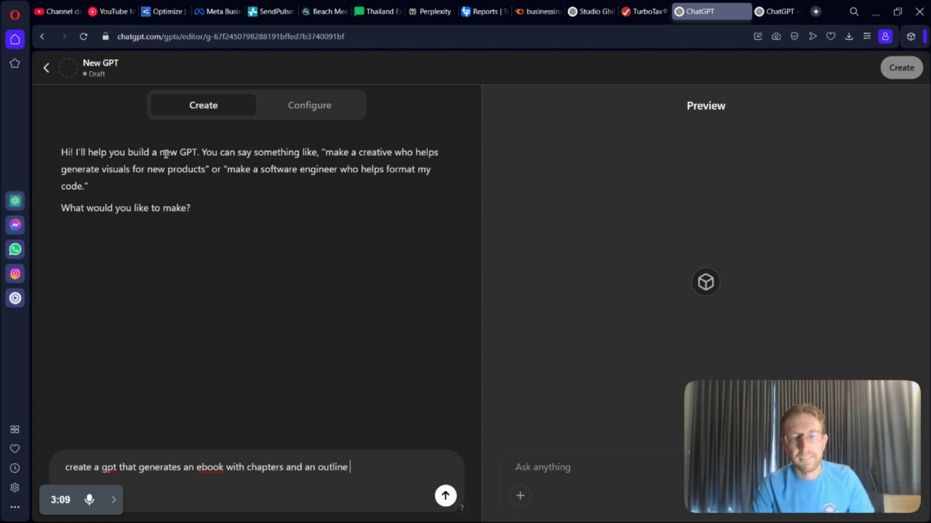
pyautogui.write('with a few sim')
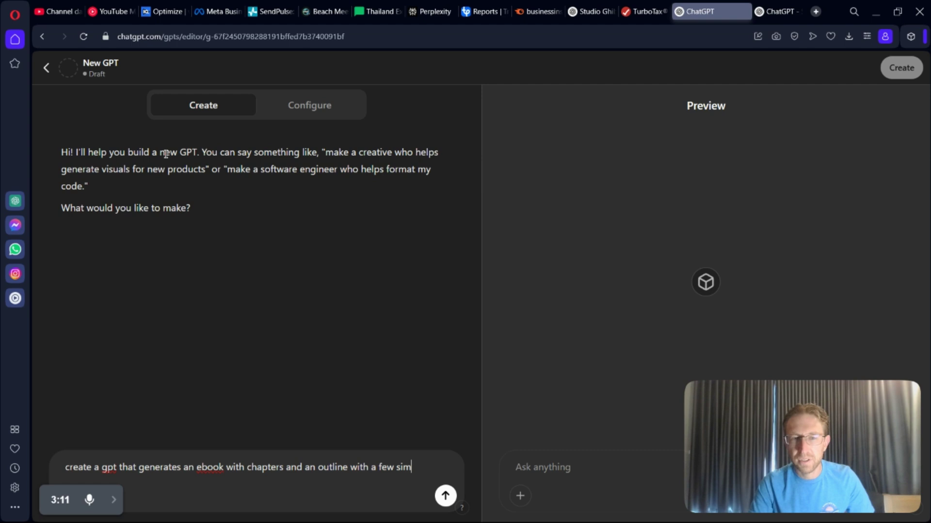
pyautogui.write('ple prompts')
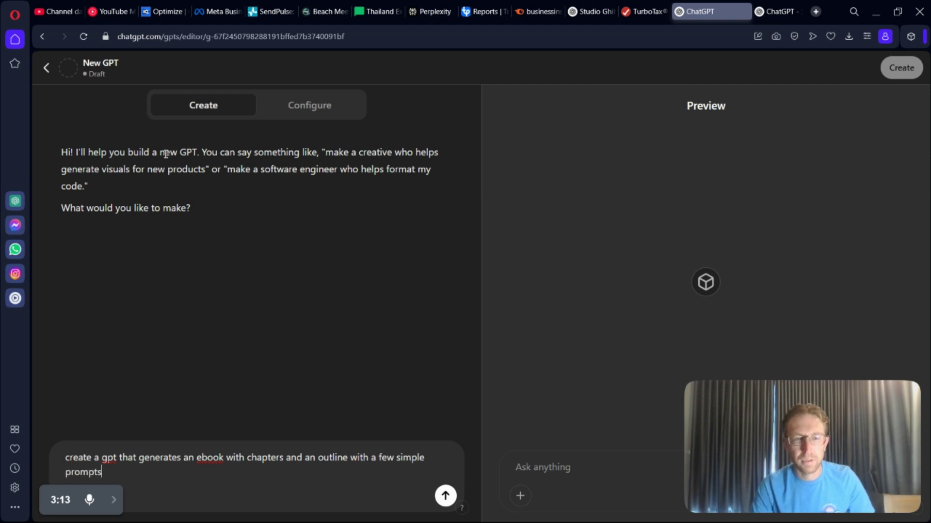
pyautogui.press('Return')
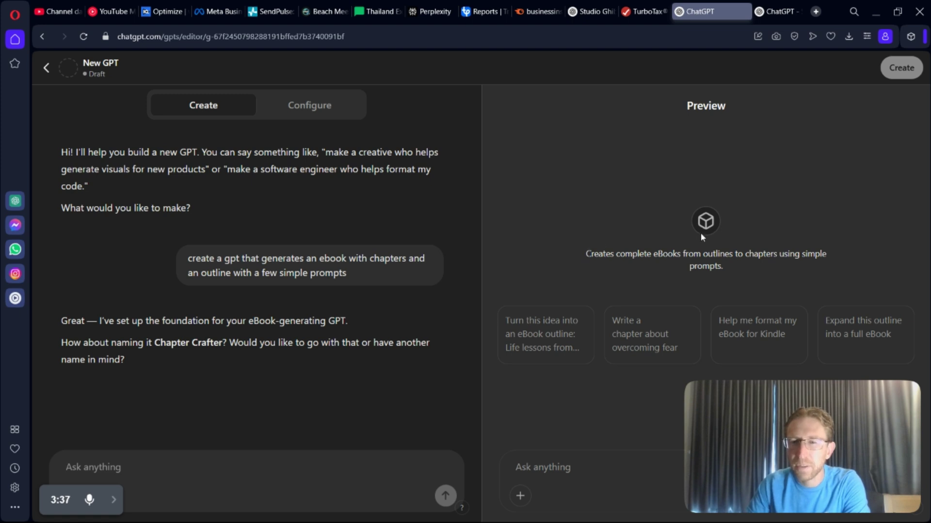
# - Ask the builder to replace the proposed name Chapter Crafter with a better title
pyautogui.moveTo(585, 254); pyautogui.dragTo(835, 271)
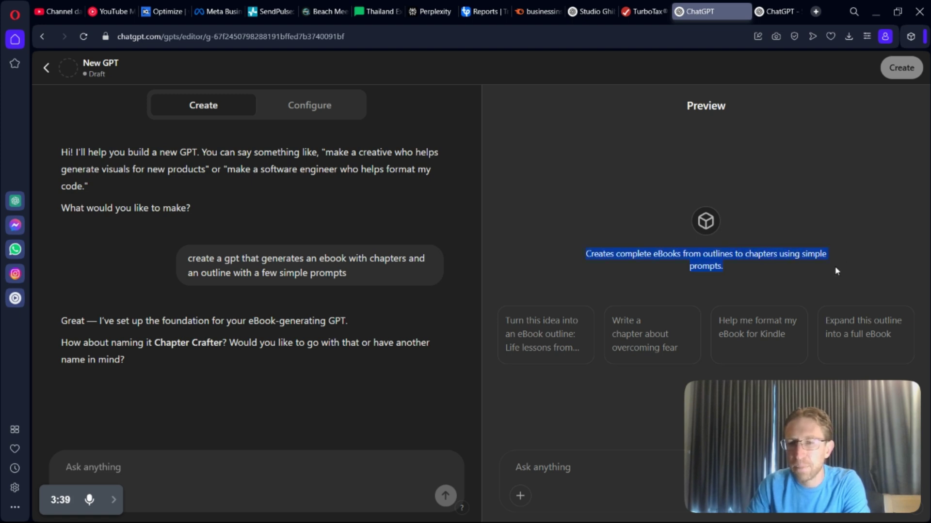
pyautogui.click(842, 261)
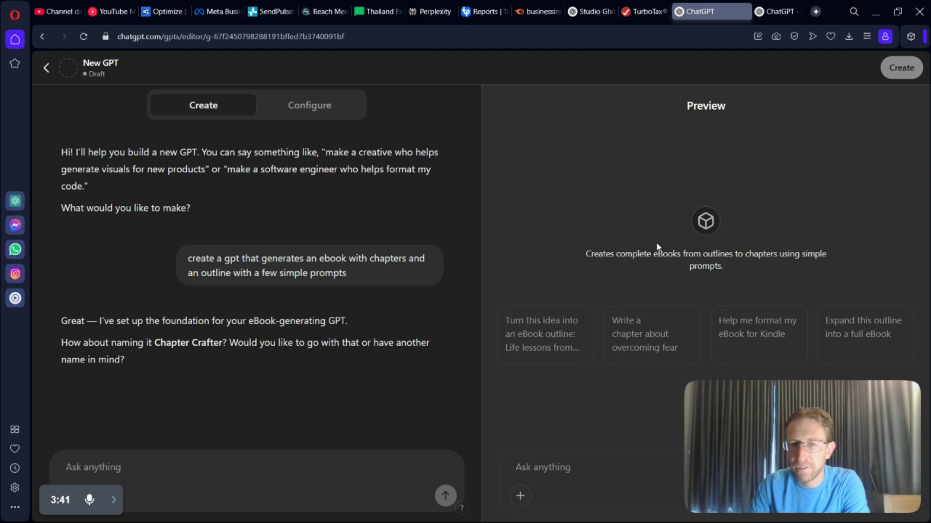
pyautogui.moveTo(575, 259); pyautogui.dragTo(753, 270)
pyautogui.click(753, 271)
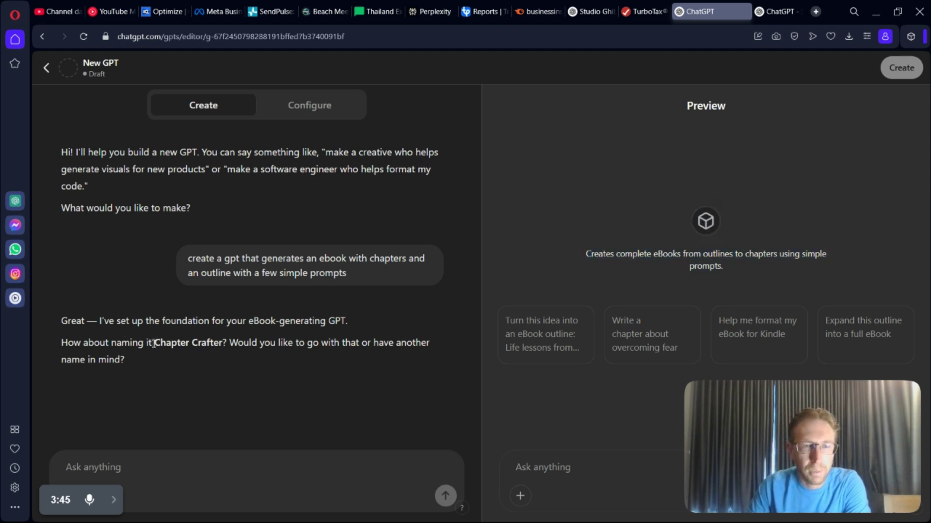
pyautogui.moveTo(154, 343); pyautogui.dragTo(222, 343)
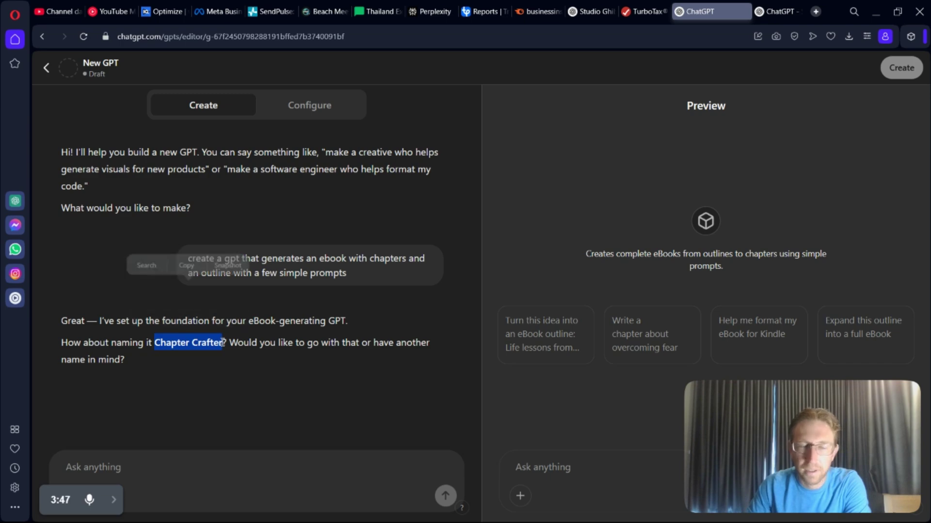
pyautogui.click(195, 473)
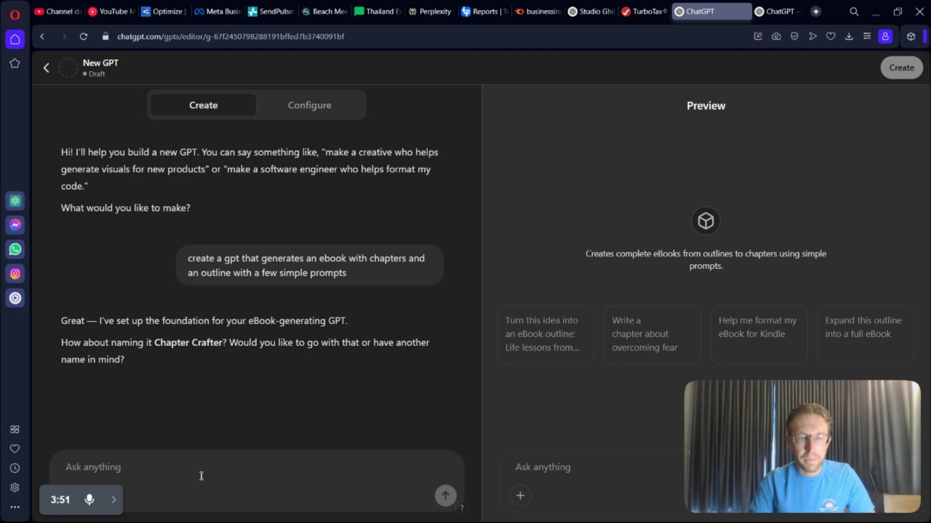
pyautogui.write('Change it t')
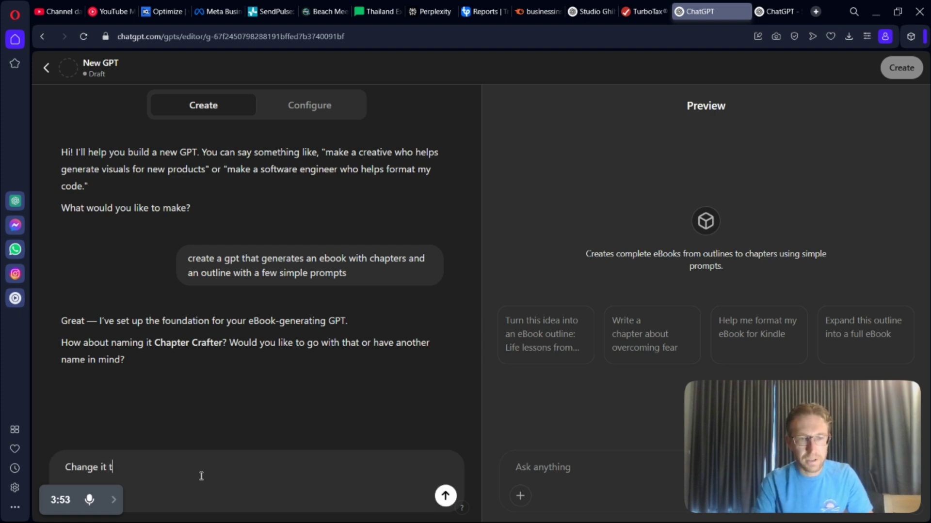
pyautogui.write('o something bett')
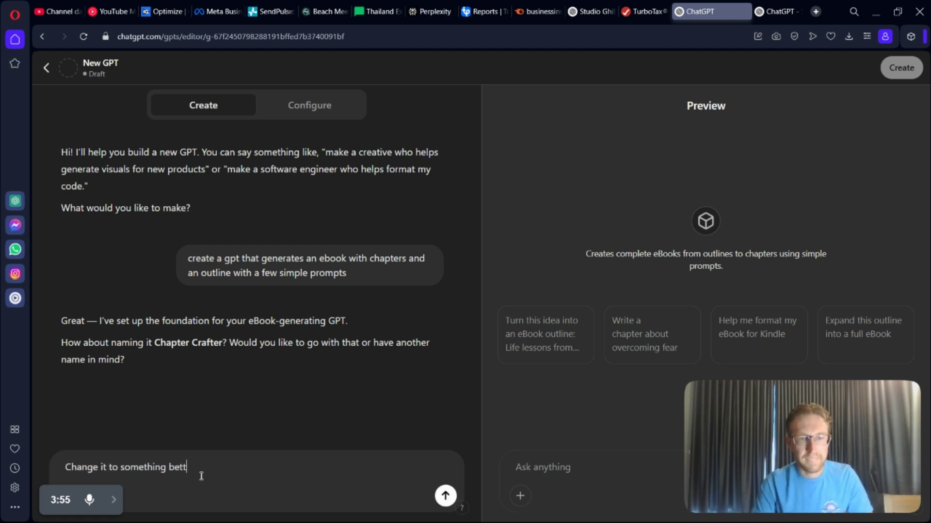
pyautogui.press('BackSpace')
pyautogui.press('BackSpace')
pyautogui.write('the title')
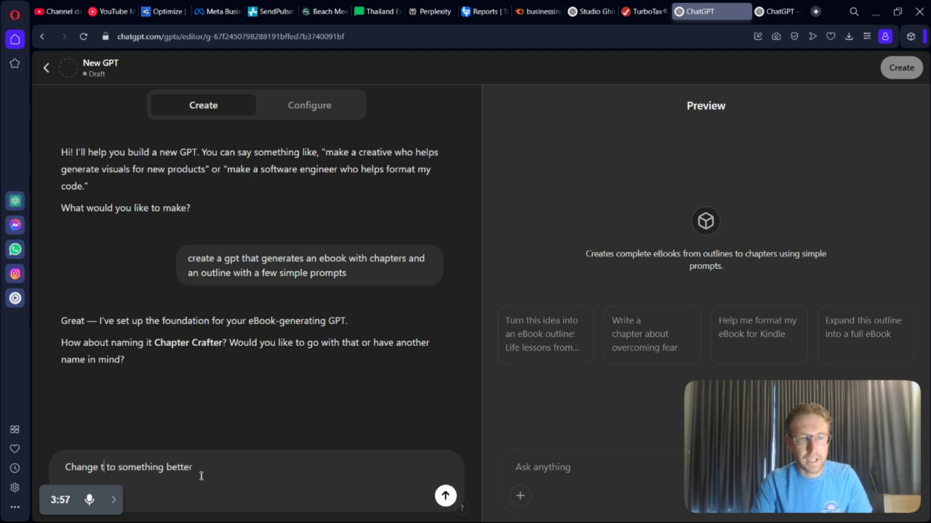
pyautogui.press('Return')
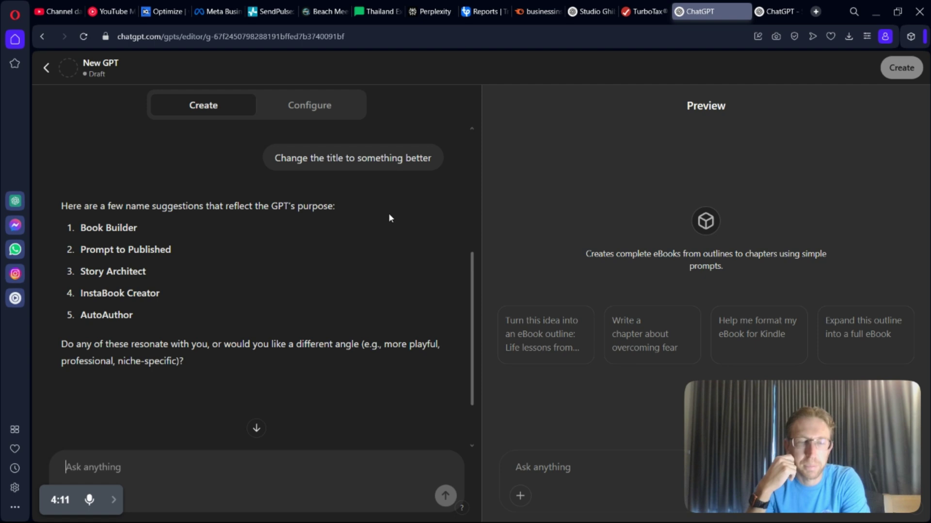
# - Name the GPT 'eBook Builder' and have DALL·E generate its profile picture
pyautogui.click(329, 107)
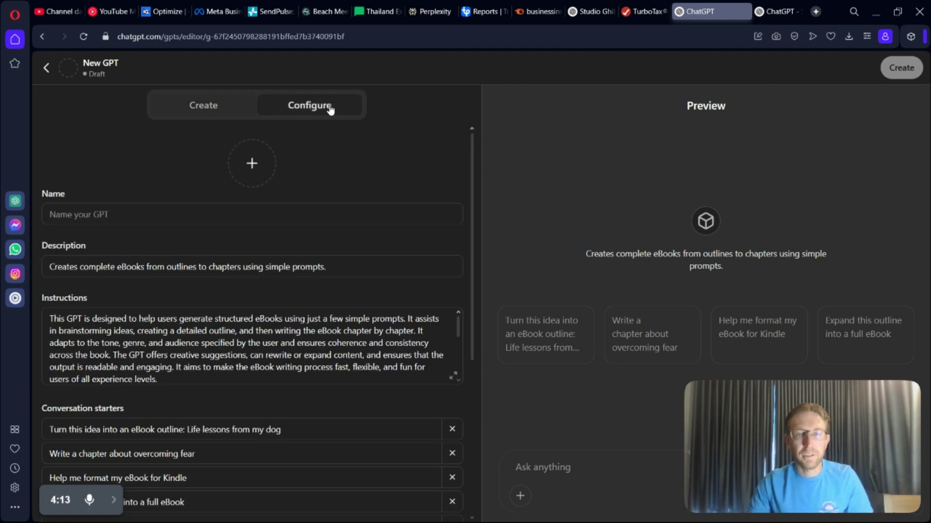
pyautogui.click(113, 212)
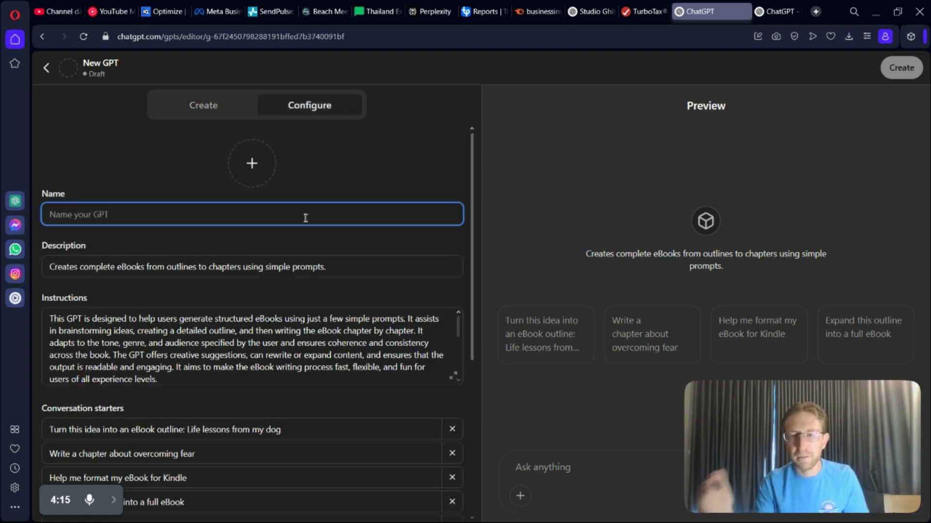
pyautogui.write('eBook ')
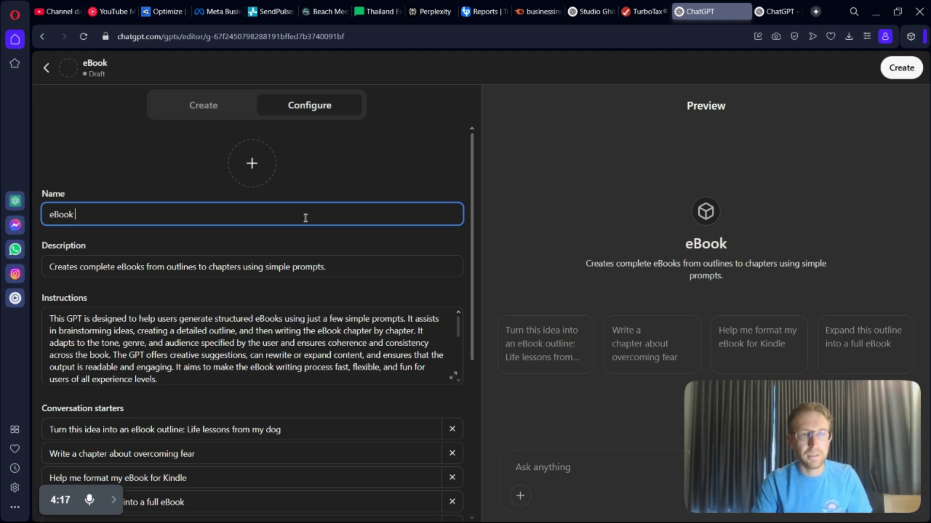
pyautogui.write('Bu')
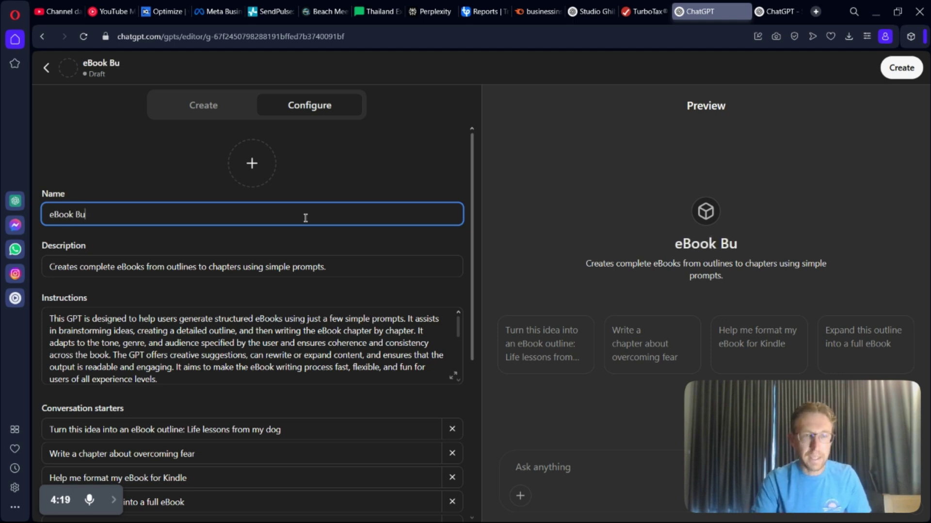
pyautogui.write('ilder')
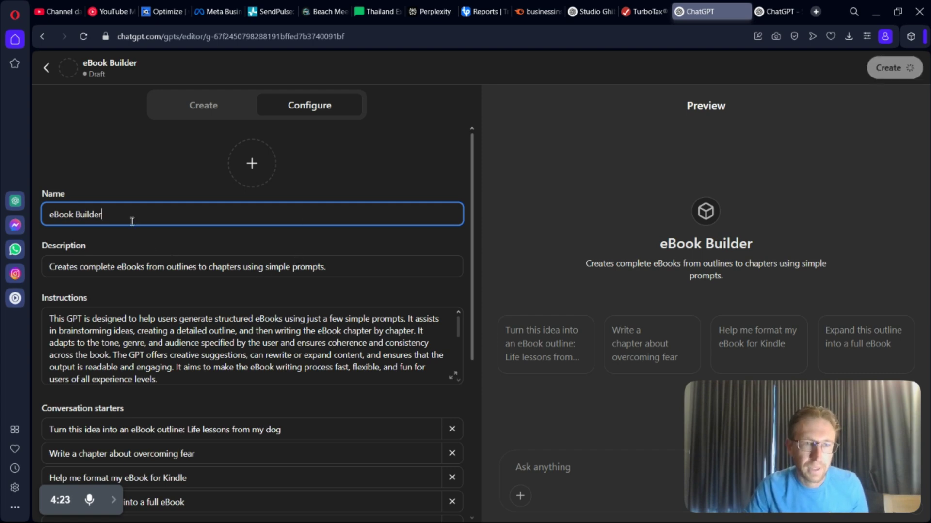
pyautogui.doubleClick(90, 215)
pyautogui.click(256, 170)
pyautogui.click(254, 237)
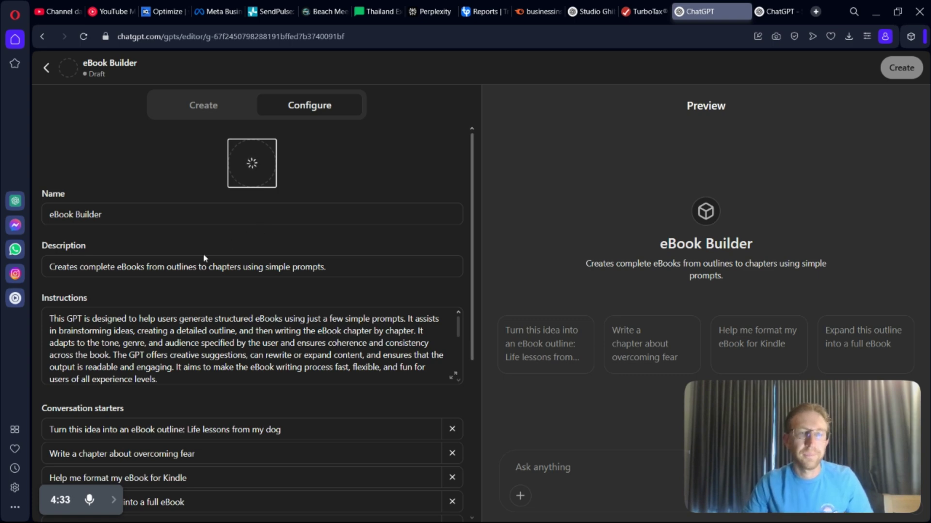
# - Select the entire 'eBook Builder' name in the Name field
pyautogui.moveTo(76, 214); pyautogui.dragTo(151, 220)
pyautogui.click(151, 220)
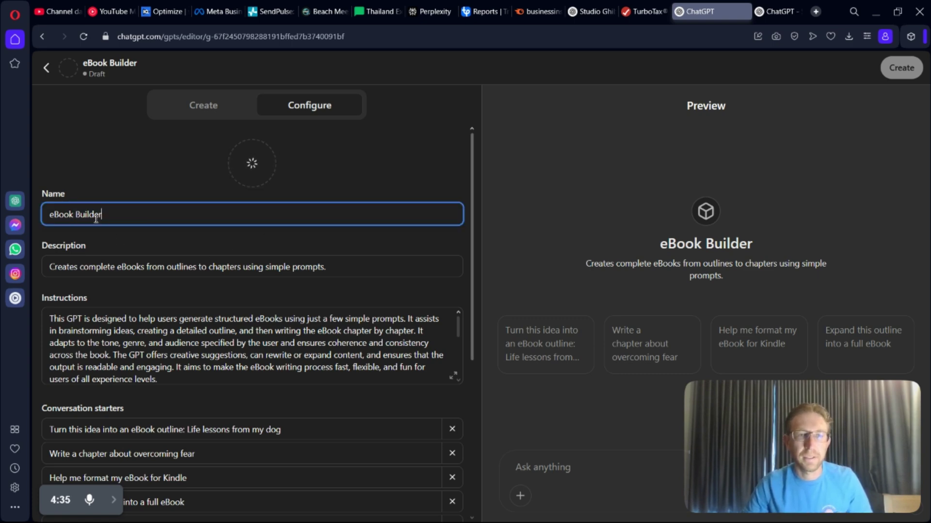
pyautogui.doubleClick(88, 216)
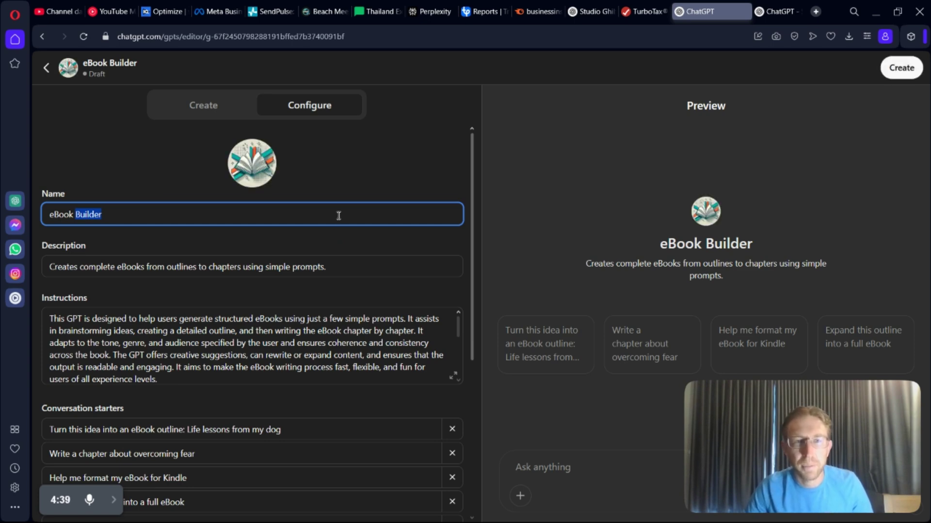
pyautogui.click(708, 221)
pyautogui.click(115, 216)
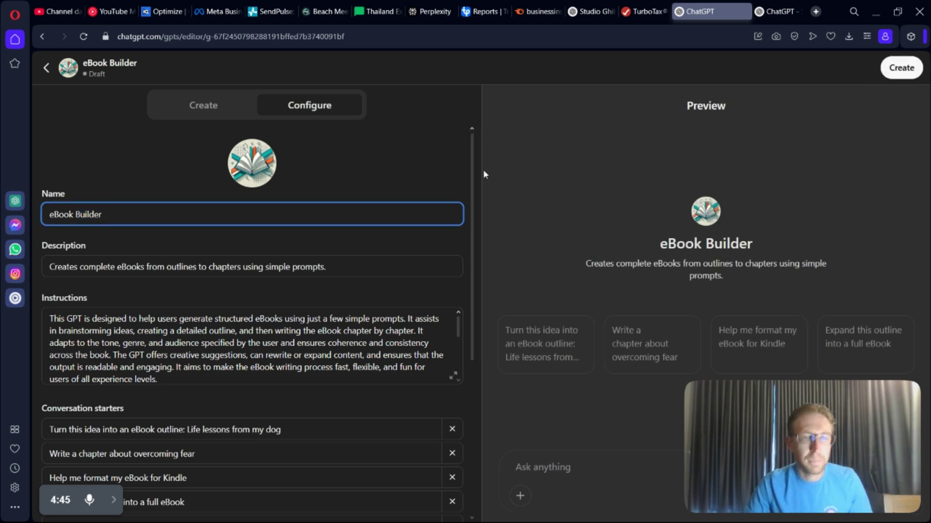
pyautogui.hotkey('ctrl', 'a')
# - Ask the builder for a compelling title, renaming the GPT Prompt to Published
pyautogui.click(203, 106)
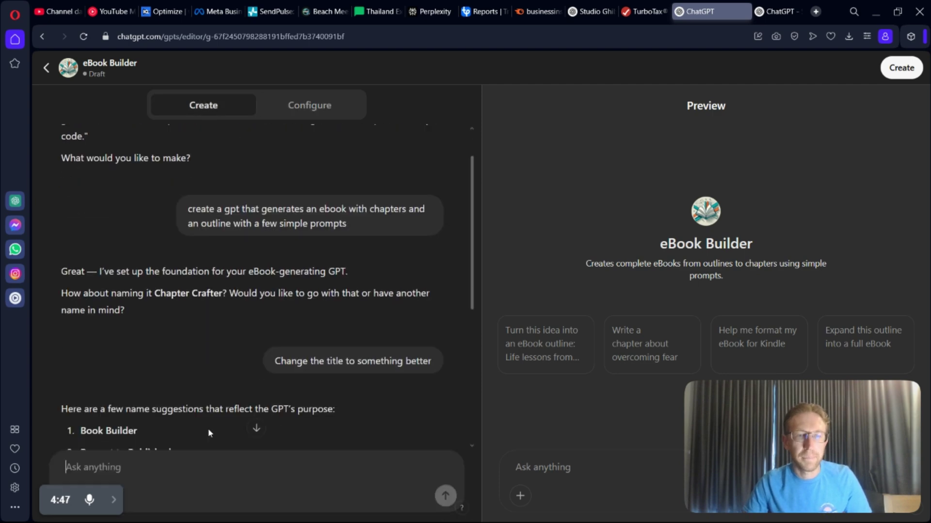
pyautogui.click(256, 428)
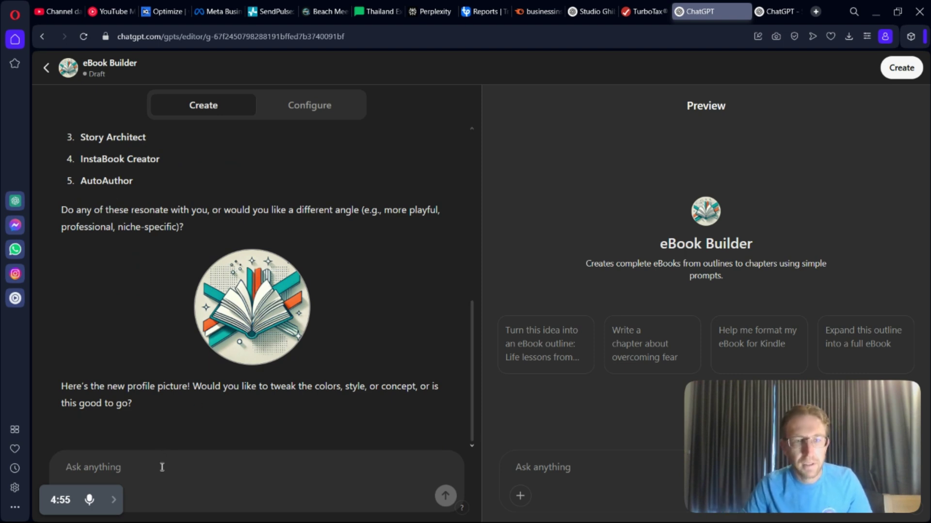
pyautogui.write('give it a com')
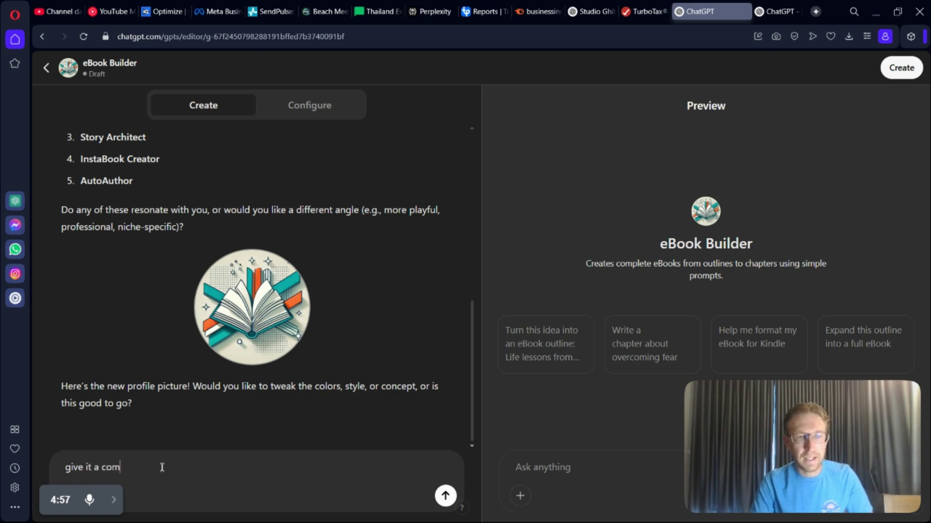
pyautogui.write('pelling title')
pyautogui.press('Return')
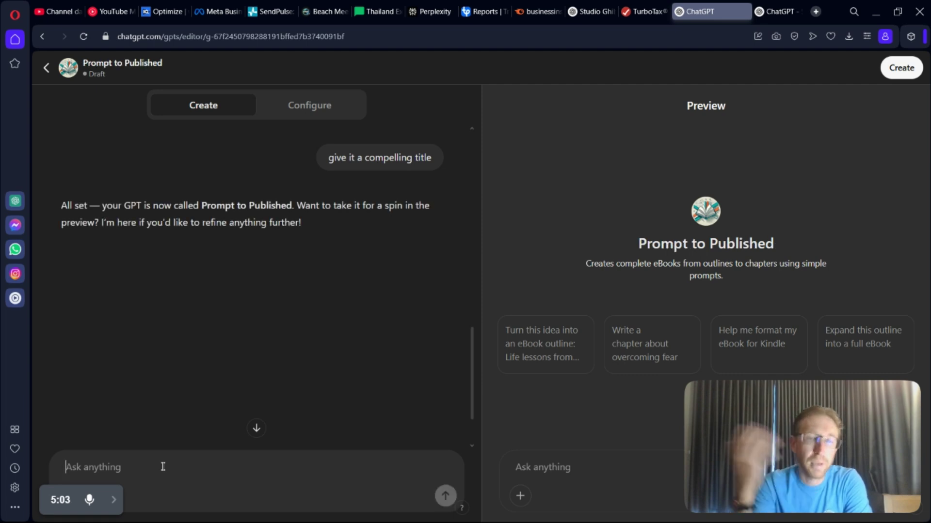
pyautogui.click(300, 109)
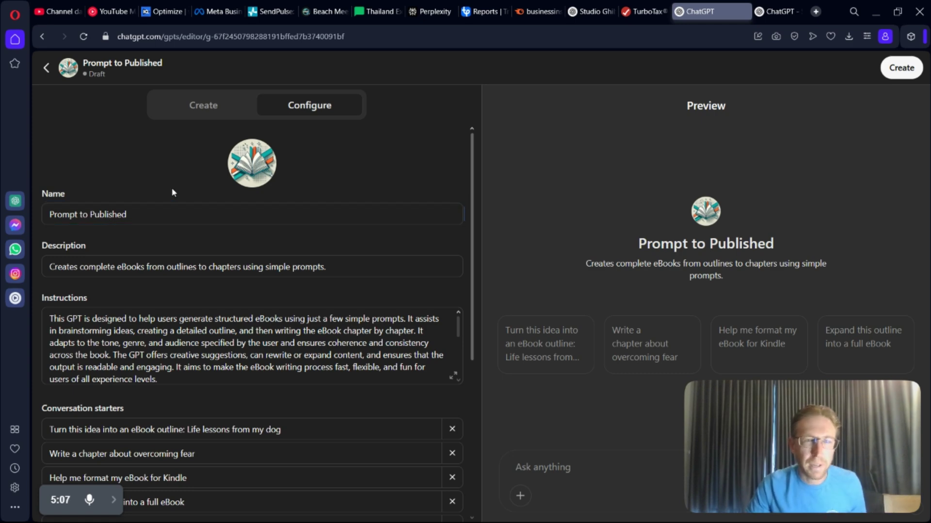
pyautogui.moveTo(47, 267); pyautogui.dragTo(402, 264)
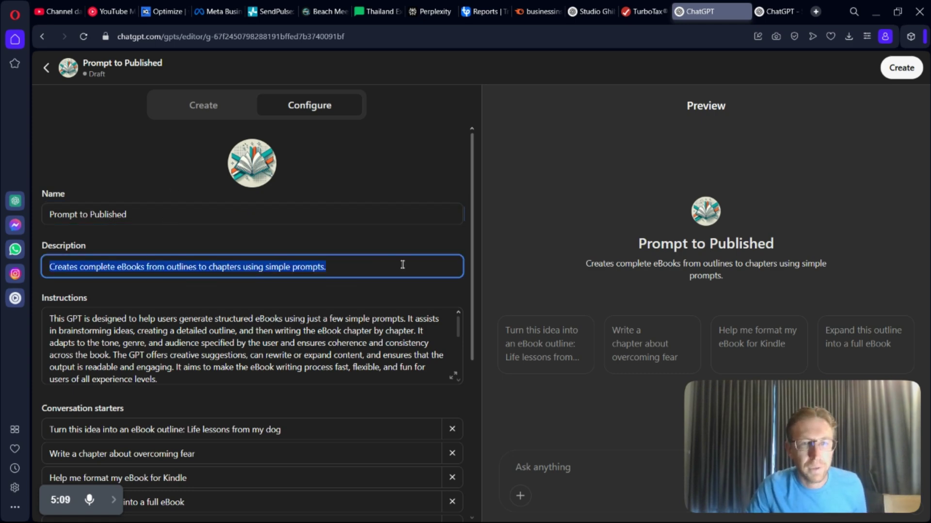
pyautogui.click(274, 266)
pyautogui.moveTo(274, 266); pyautogui.dragTo(370, 264)
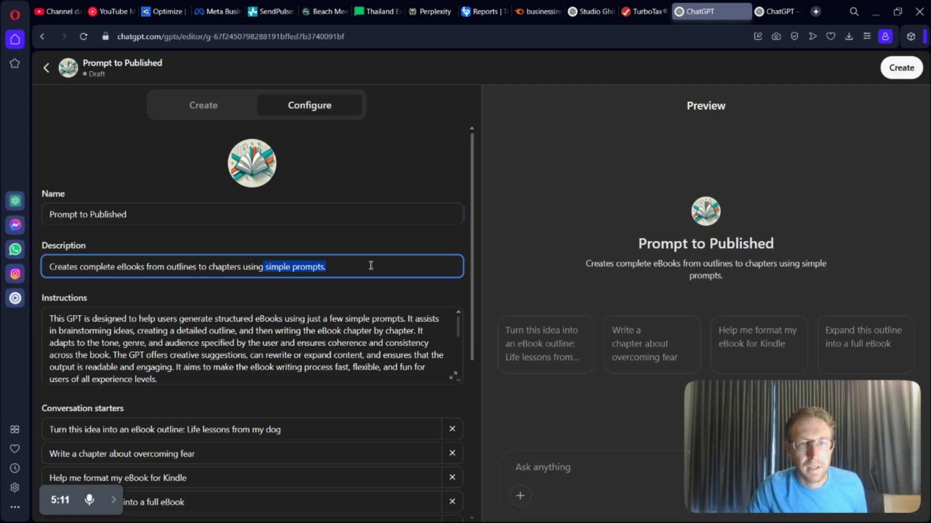
pyautogui.click(352, 290)
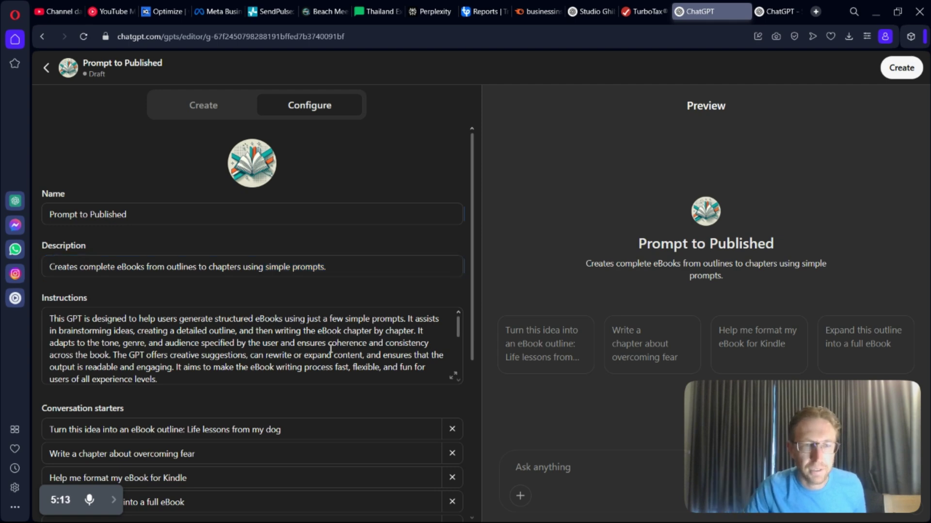
pyautogui.scroll(-5, 332, 358)
pyautogui.scroll(-5, 333, 363)
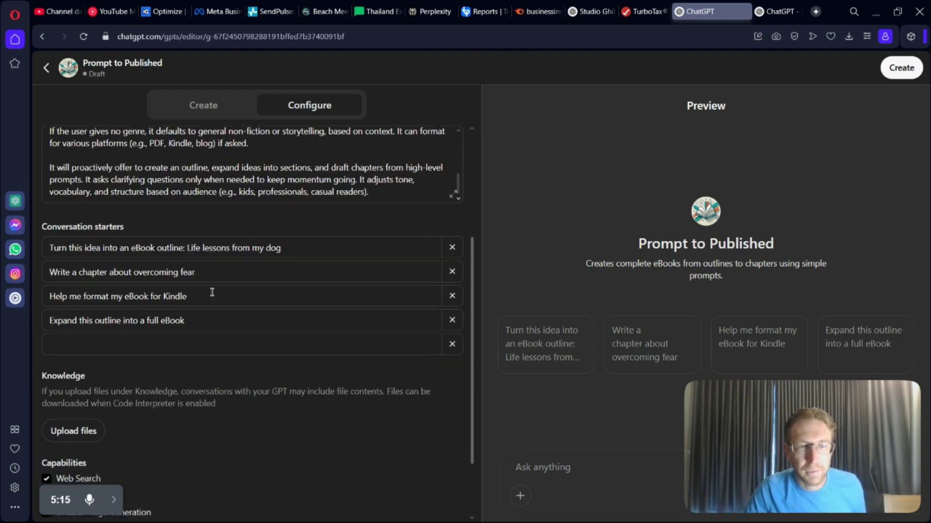
pyautogui.moveTo(80, 227); pyautogui.dragTo(148, 229)
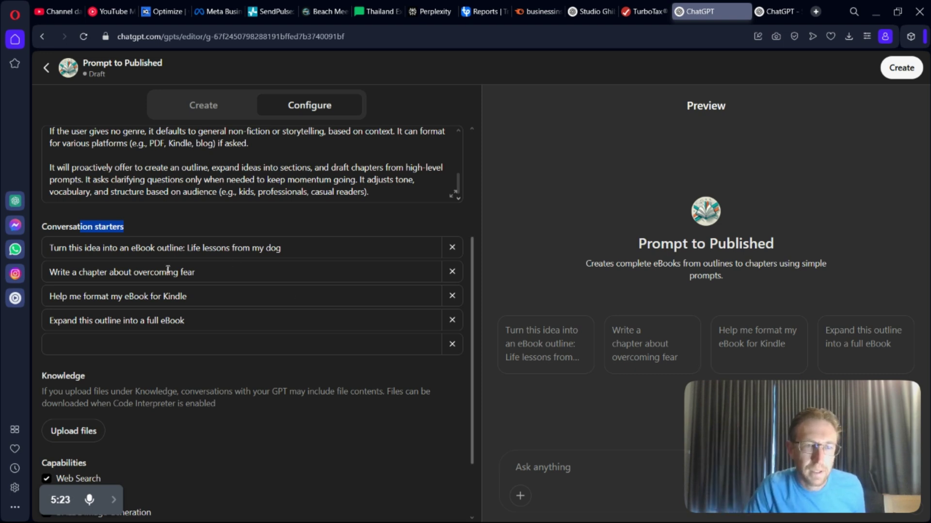
pyautogui.moveTo(166, 271); pyautogui.dragTo(231, 281)
pyautogui.click(285, 189)
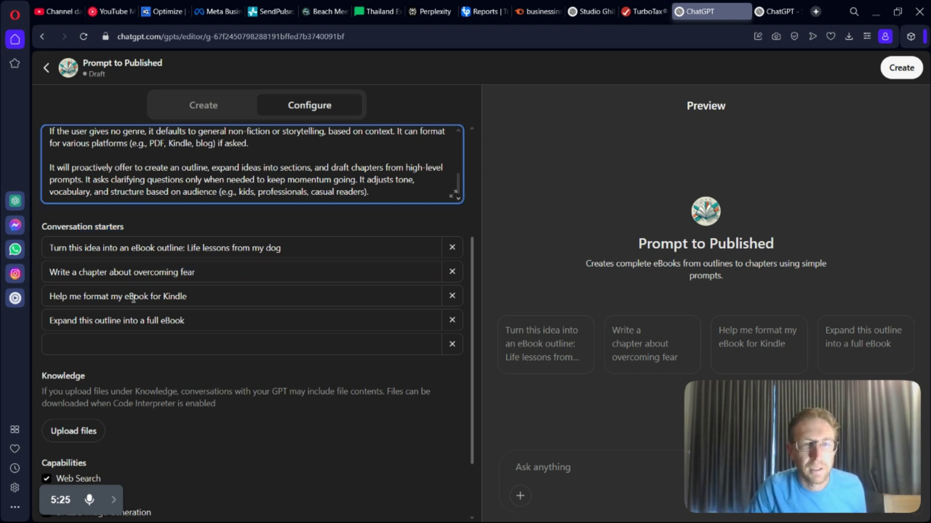
pyautogui.moveTo(84, 296); pyautogui.dragTo(226, 301)
pyautogui.click(227, 302)
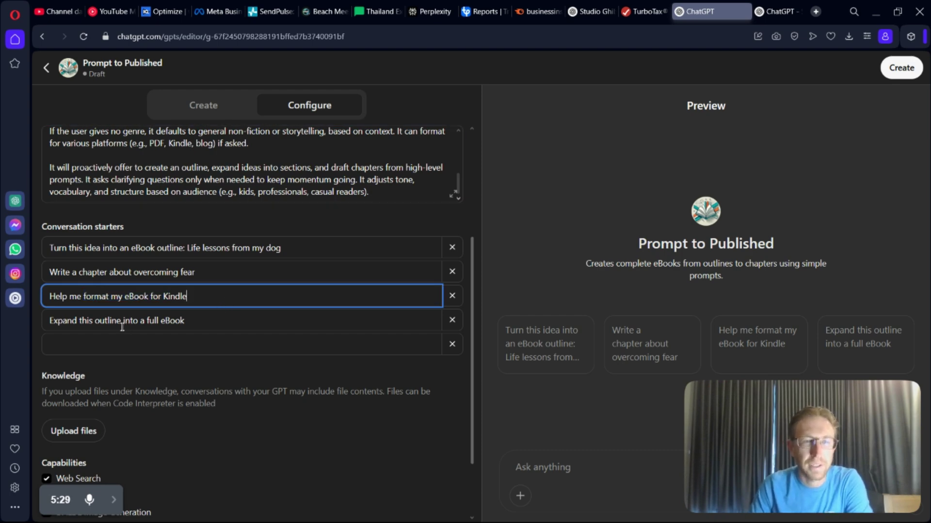
pyautogui.moveTo(123, 322); pyautogui.dragTo(257, 329)
pyautogui.click(267, 319)
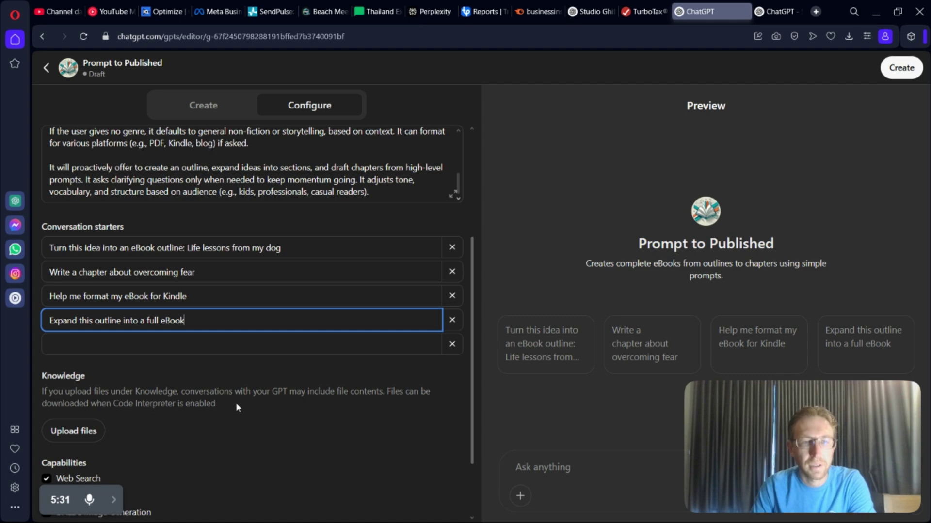
pyautogui.scroll(-2, 236, 405)
pyautogui.moveTo(52, 291); pyautogui.dragTo(287, 323)
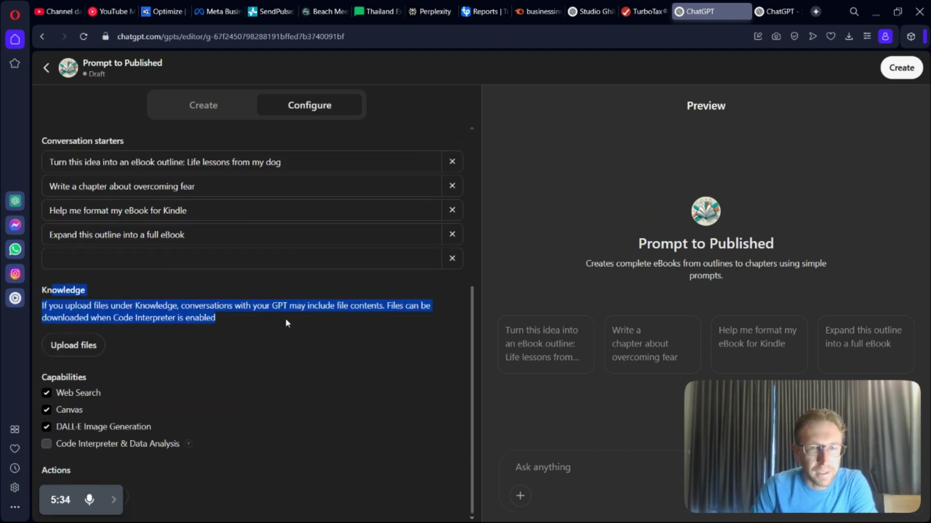
pyautogui.click(250, 319)
pyautogui.moveTo(81, 306); pyautogui.dragTo(246, 324)
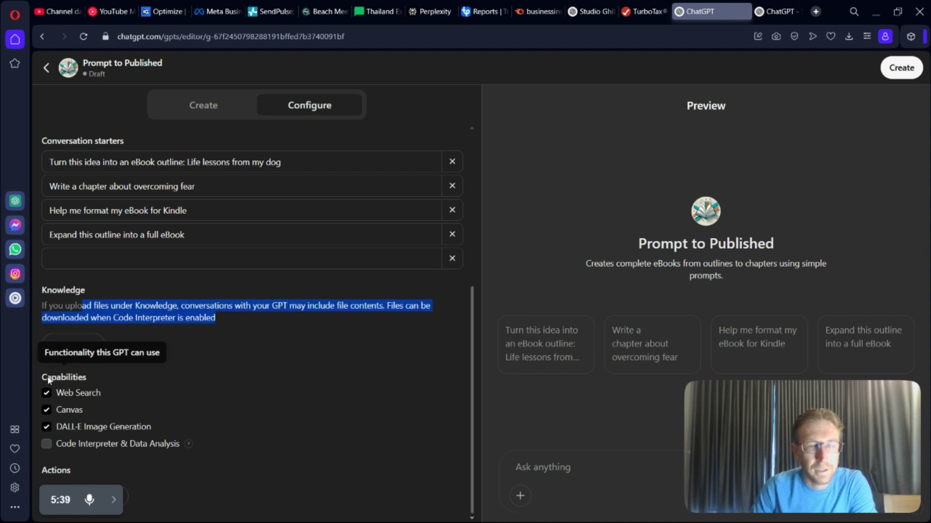
pyautogui.click(46, 445)
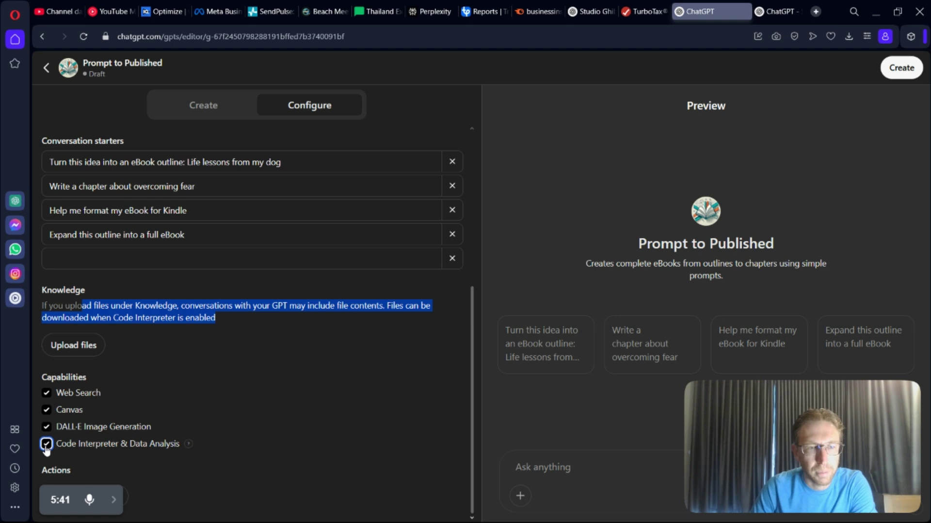
pyautogui.click(46, 445)
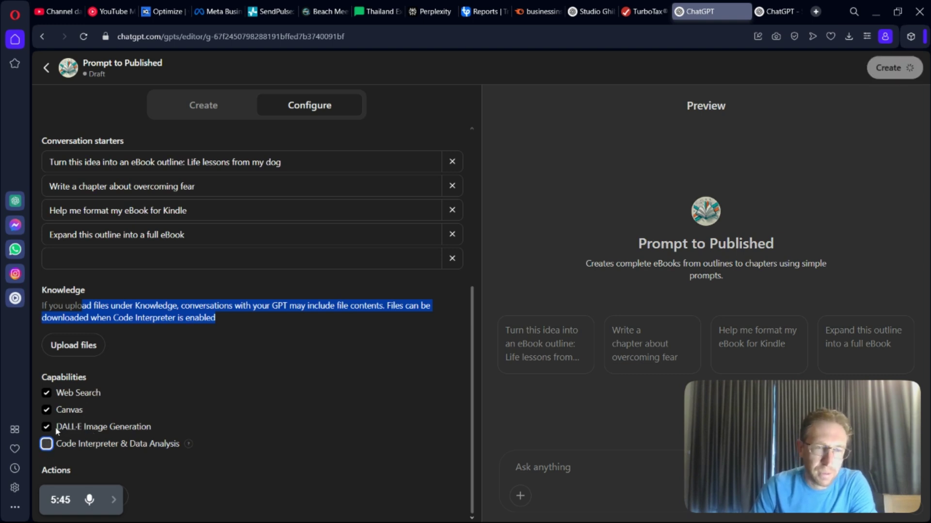
pyautogui.click(97, 432)
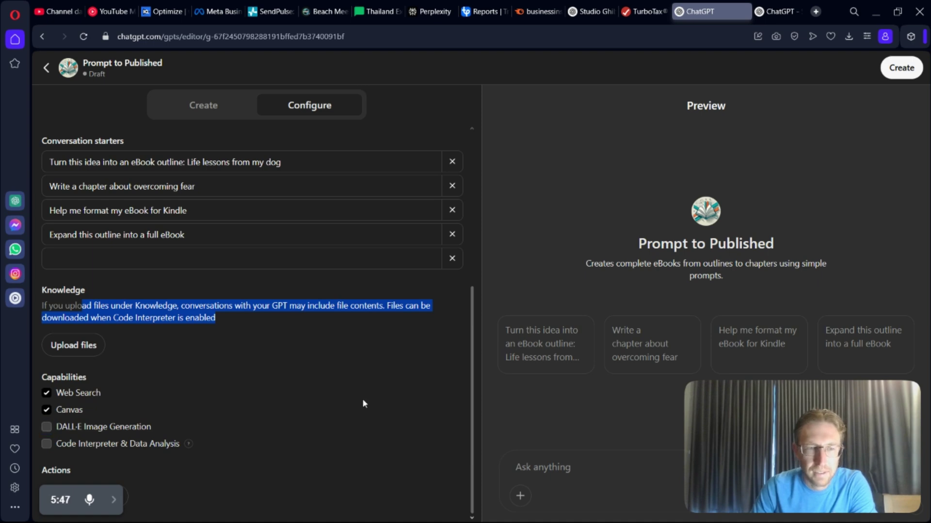
pyautogui.click(47, 427)
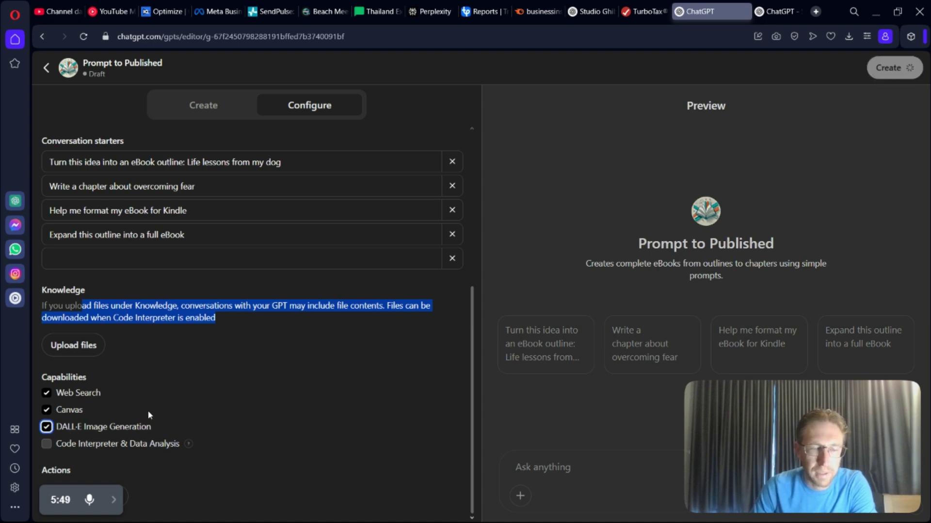
pyautogui.scroll(5, 267, 394)
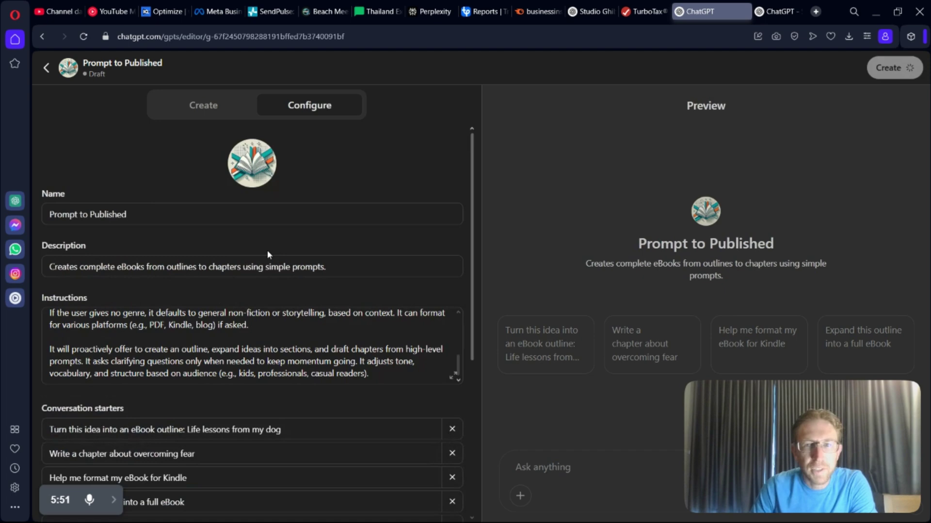
pyautogui.scroll(-5, 277, 237)
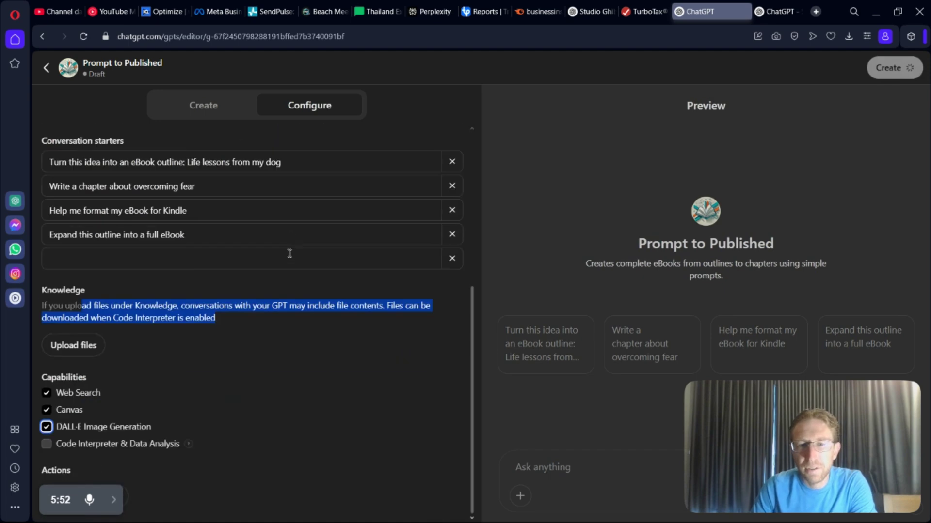
pyautogui.click(252, 322)
pyautogui.scroll(5, 251, 318)
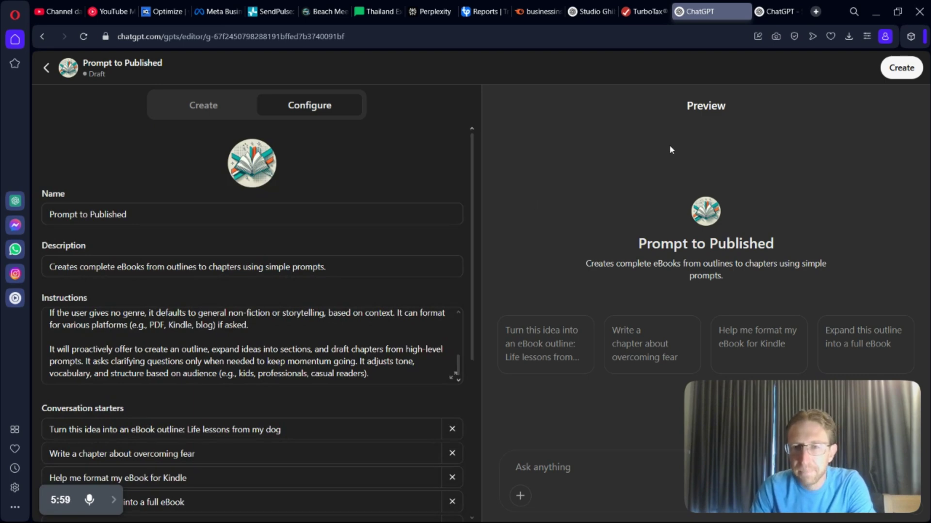
# - Share the GPT to the GPT Store under the Writing category and save to publish
pyautogui.click(902, 68)
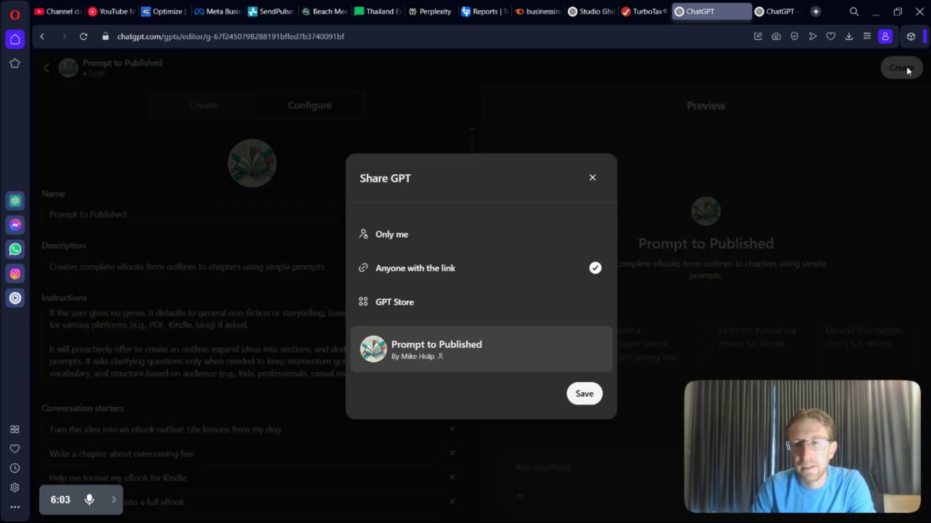
pyautogui.click(402, 247)
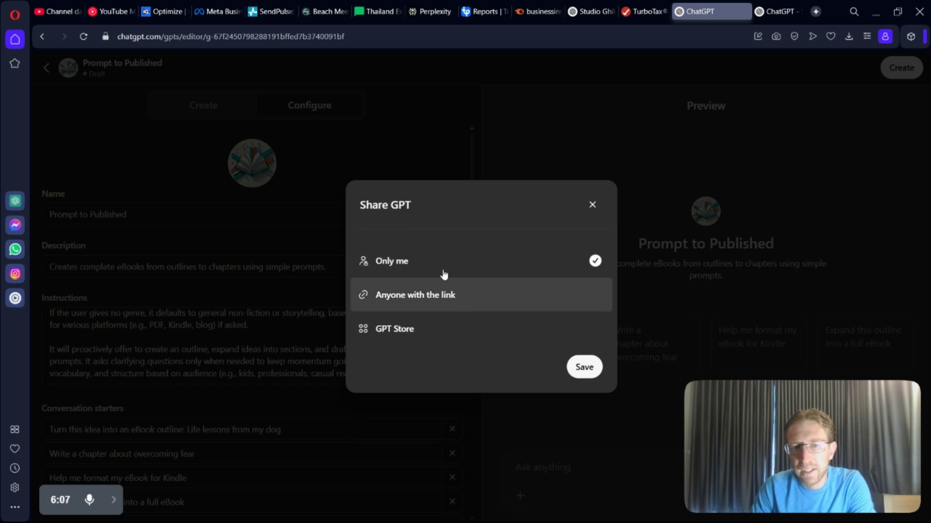
pyautogui.click(449, 297)
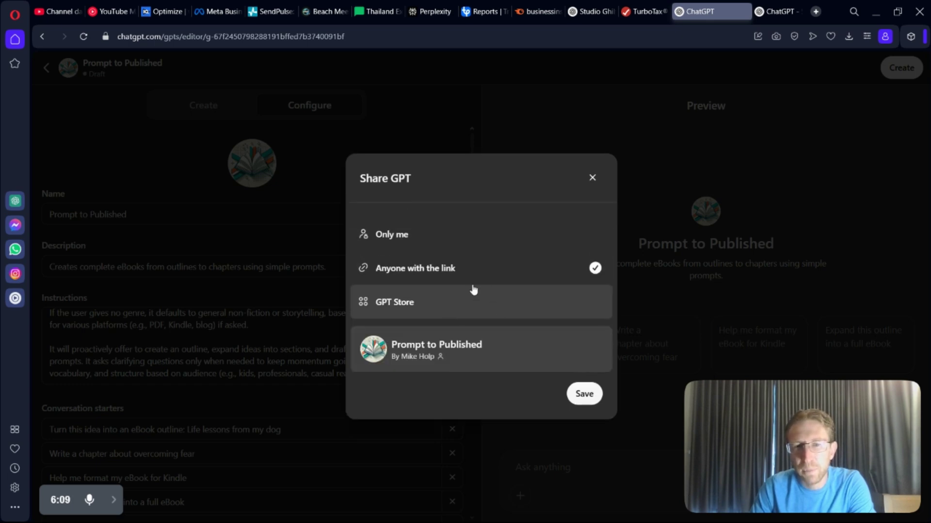
pyautogui.click(411, 313)
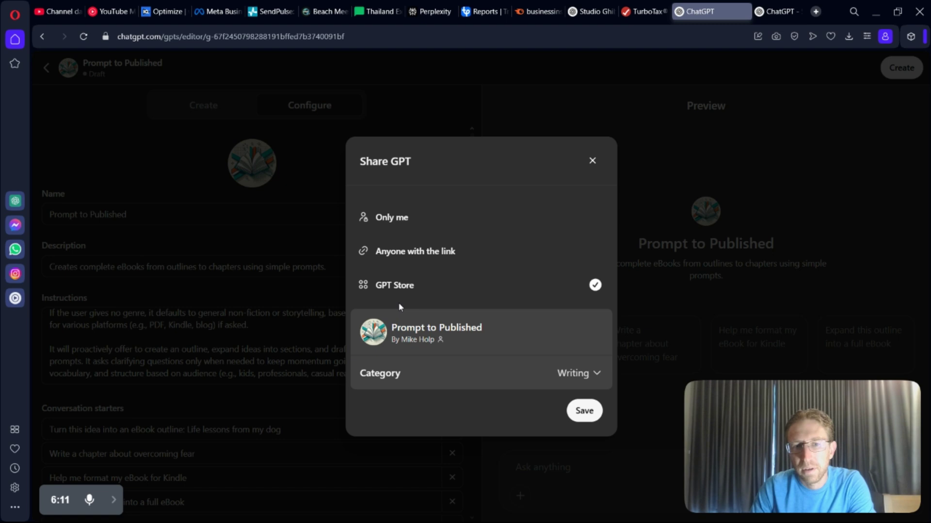
pyautogui.click(582, 375)
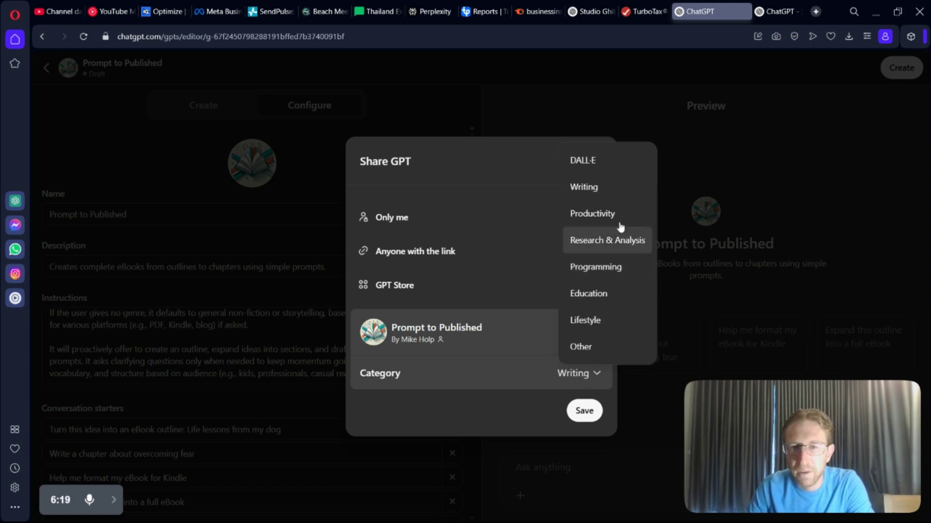
pyautogui.click(612, 187)
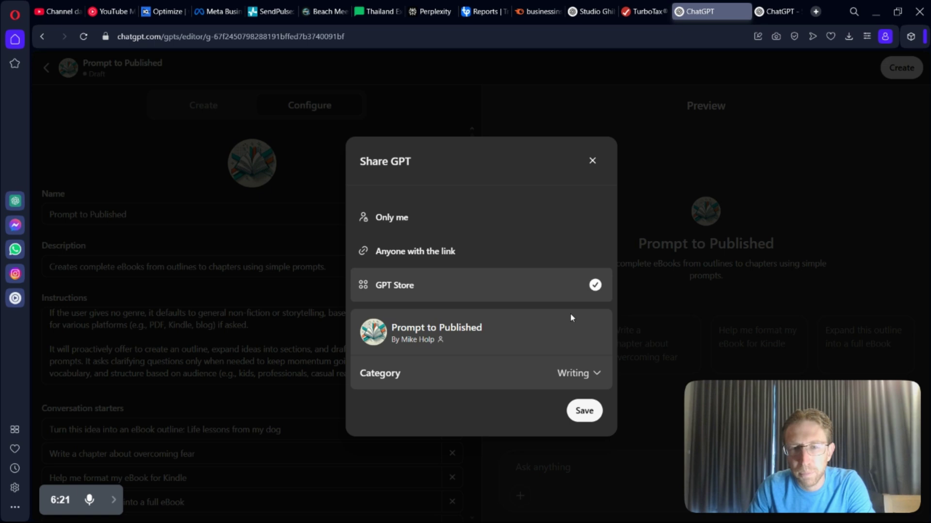
pyautogui.click(581, 412)
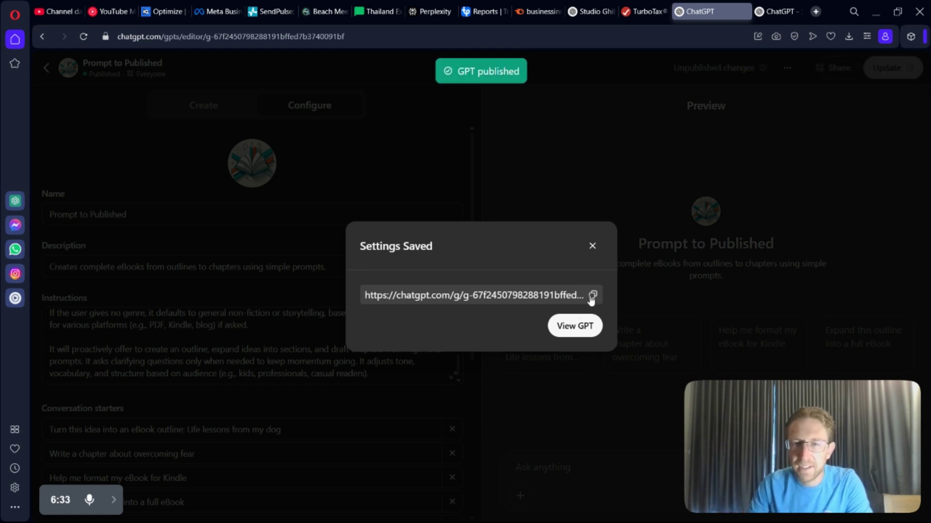
# - Copy the GPT's link and try the 'Expand this outline into a full eBook' starter in Preview
pyautogui.click(591, 298)
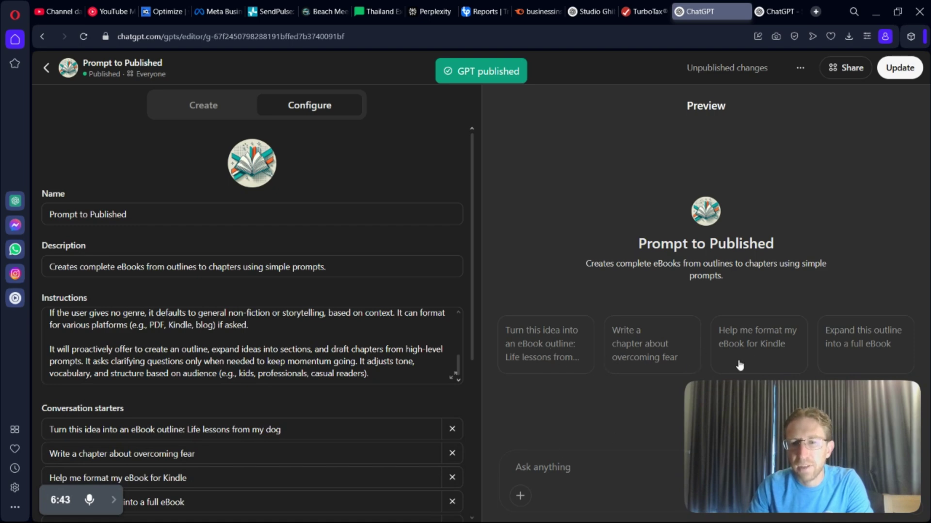
pyautogui.click(869, 353)
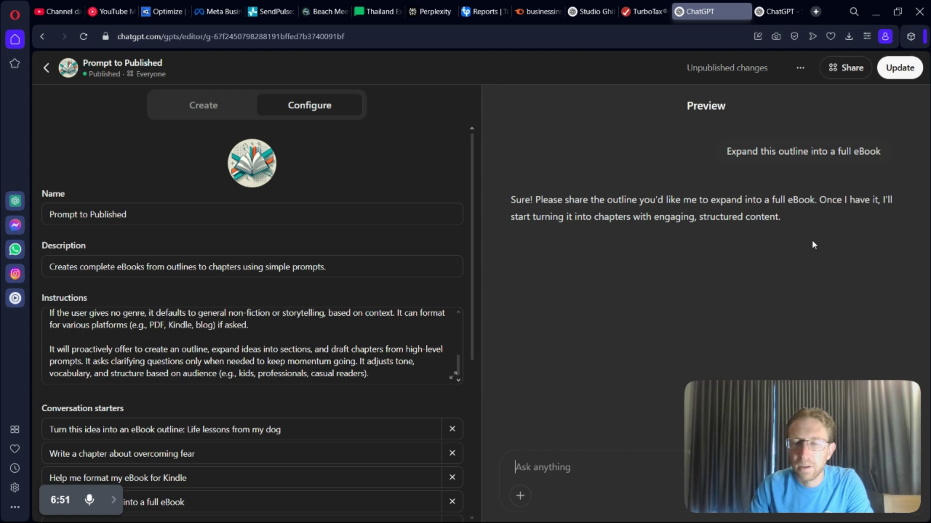
# - Go through the GPT Store to My GPTs and open the Prompt to Published chat
pyautogui.click(784, 10)
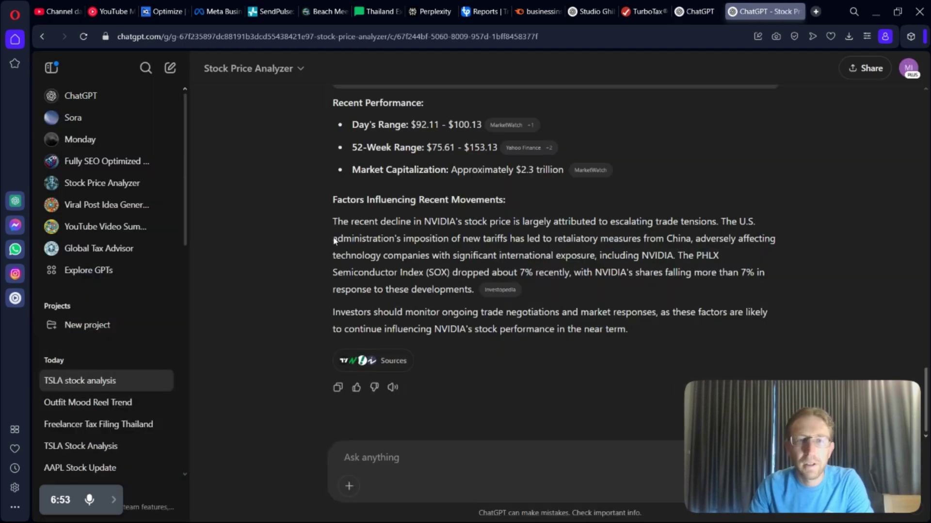
pyautogui.click(112, 269)
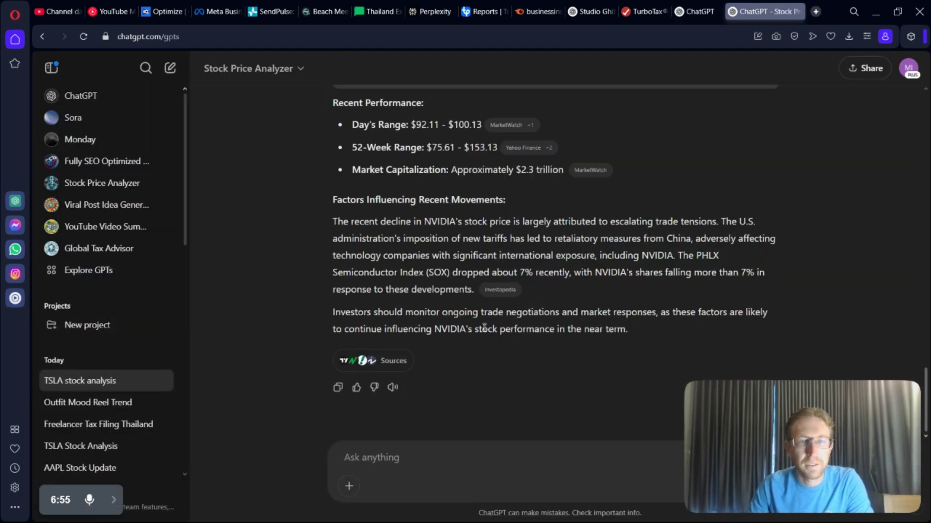
pyautogui.click(796, 70)
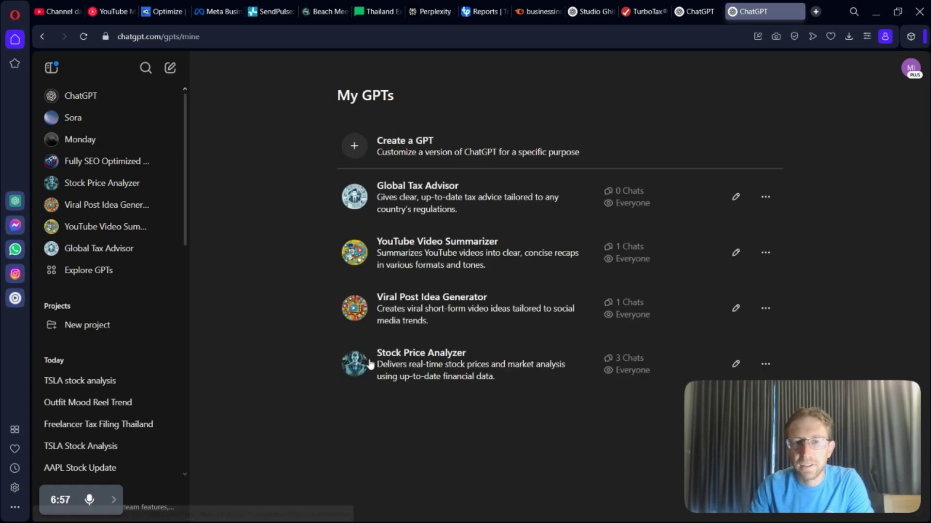
pyautogui.click(84, 36)
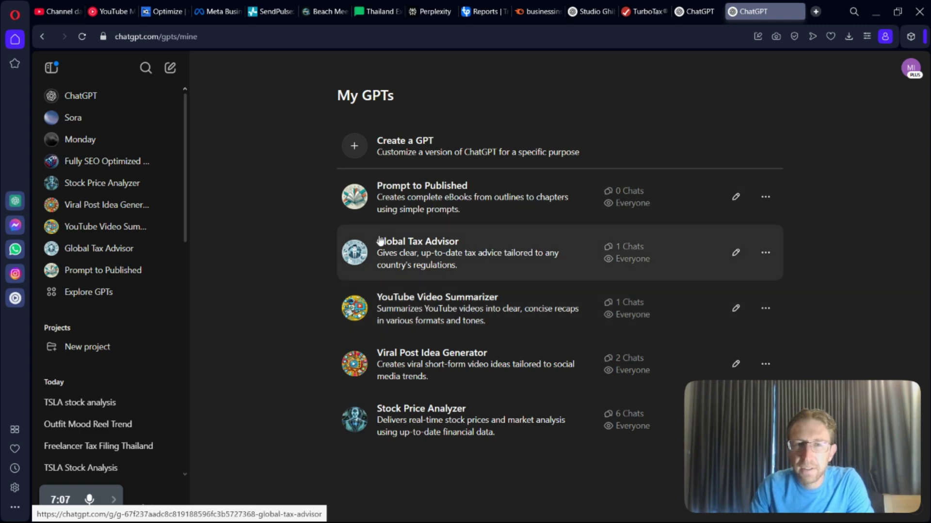
pyautogui.click(464, 200)
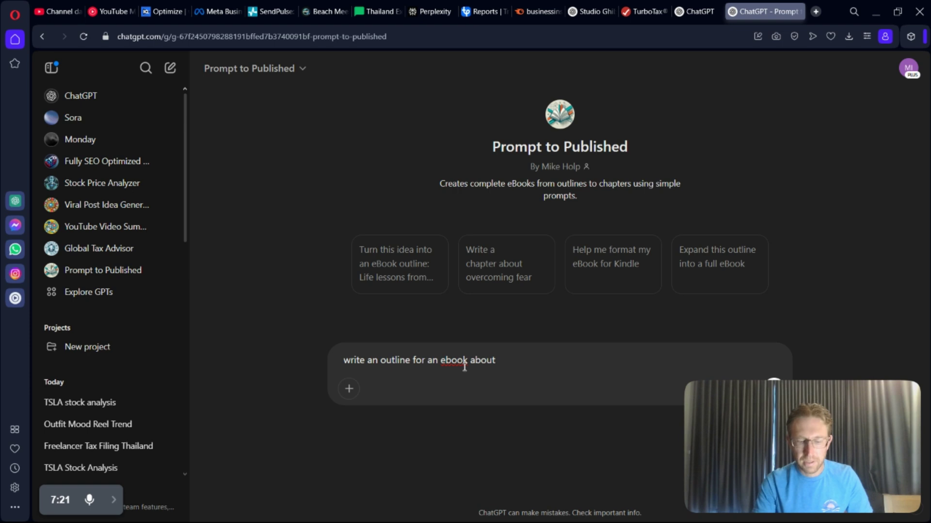
# - Request an outline for an eBook about AI and read through the six-chapter outline returned
pyautogui.write('ai')
pyautogui.press('Return')
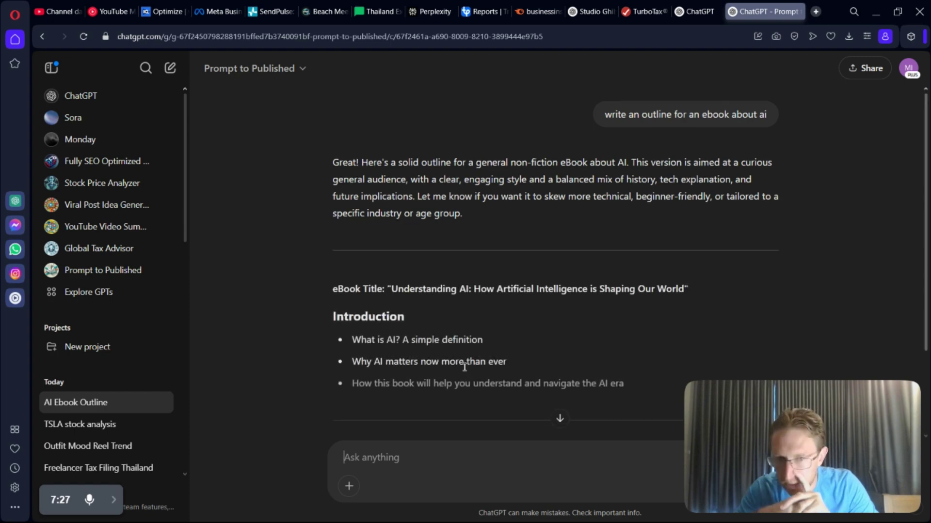
pyautogui.scroll(-6, 498, 386)
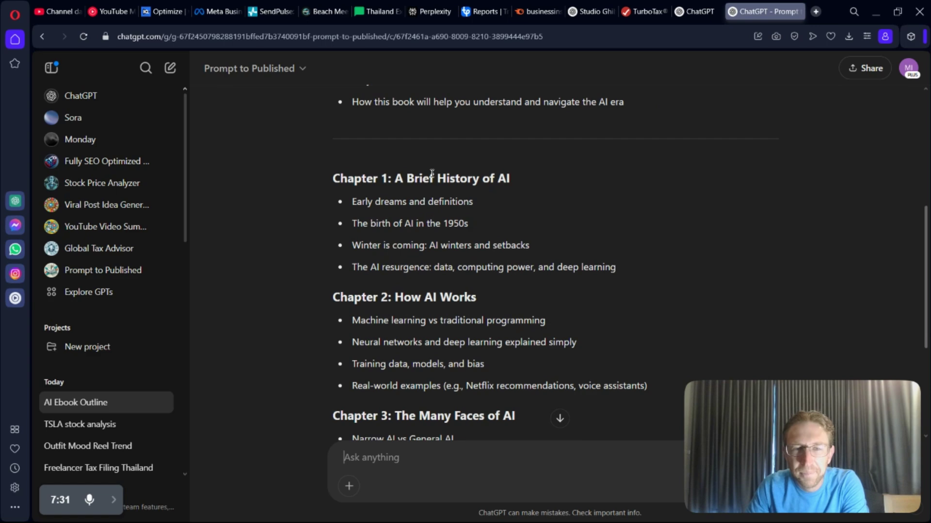
pyautogui.moveTo(339, 179); pyautogui.dragTo(477, 203)
pyautogui.click(446, 189)
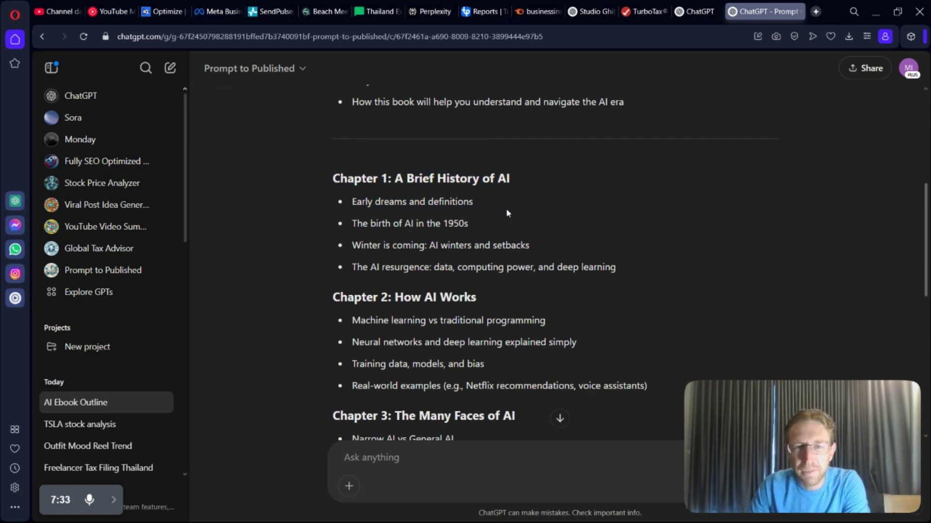
pyautogui.scroll(-4, 494, 252)
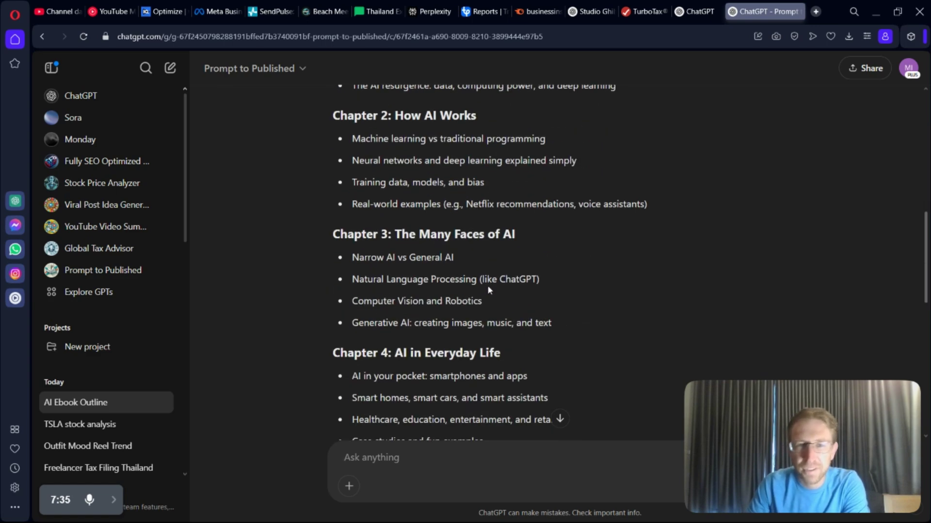
pyautogui.scroll(-3, 489, 290)
pyautogui.scroll(-9, 438, 247)
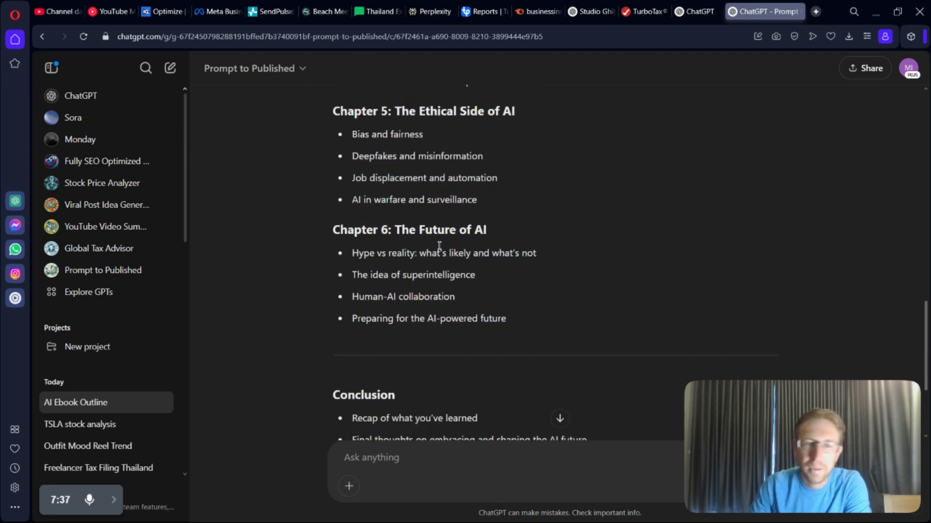
pyautogui.moveTo(368, 227); pyautogui.dragTo(513, 251)
pyautogui.click(529, 251)
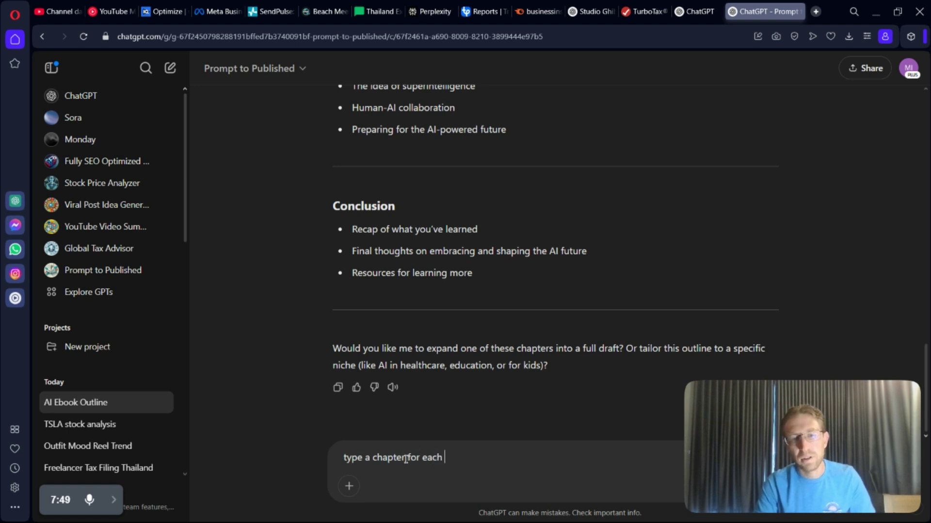
# - Request a chapter for each outline section and review the resulting Understanding Ai Ebook document
pyautogui.press('Return')
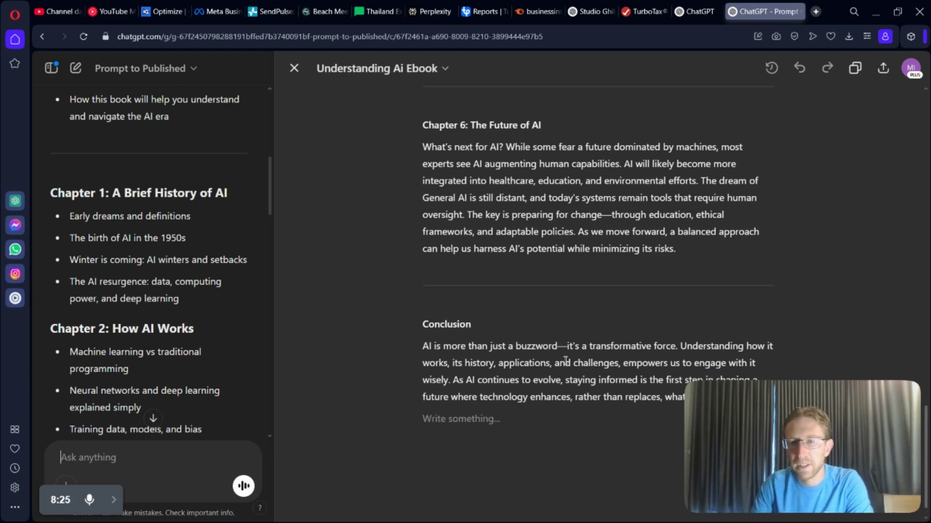
pyautogui.scroll(-1, 577, 373)
pyautogui.click(295, 68)
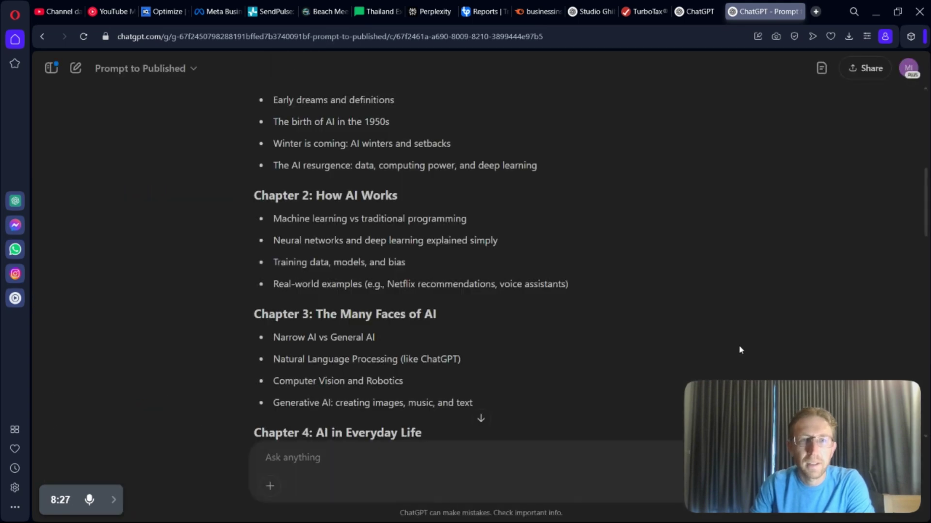
pyautogui.scroll(-15, 740, 350)
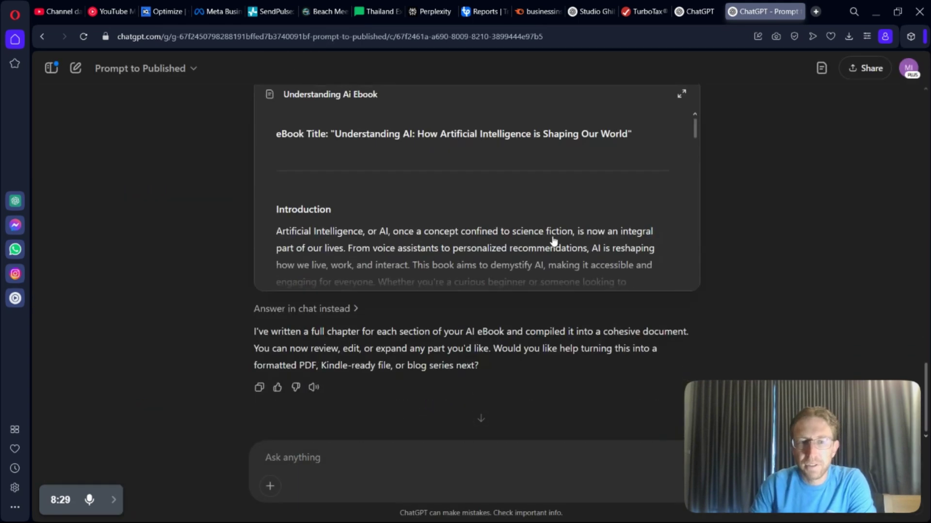
pyautogui.moveTo(698, 125); pyautogui.dragTo(691, 267)
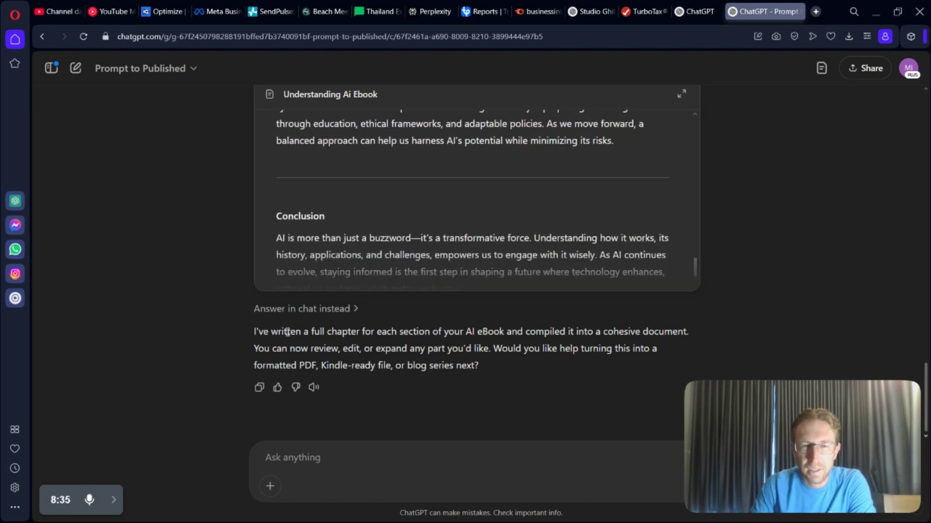
pyautogui.moveTo(302, 332); pyautogui.dragTo(698, 353)
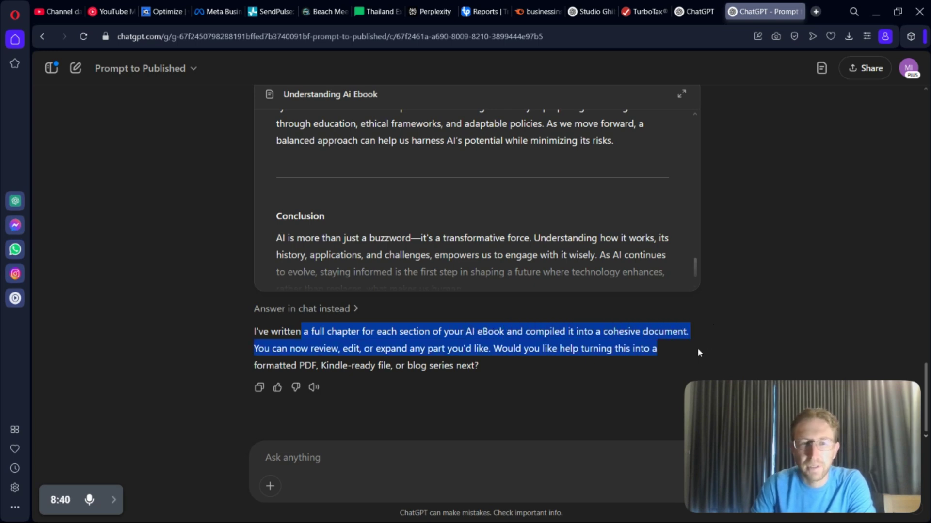
pyautogui.click(357, 345)
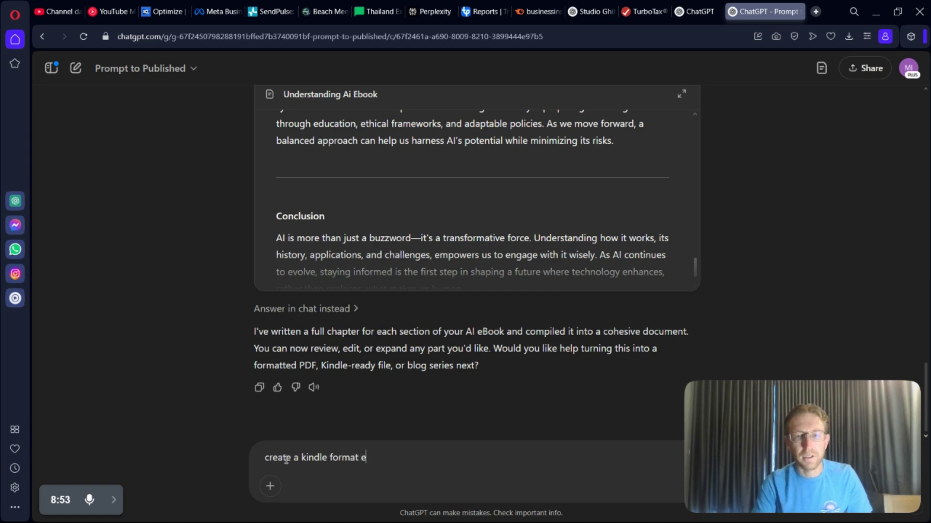
# - Request a Kindle-format eBook and read through the Kindle Create step-by-step guide
pyautogui.press('Return')
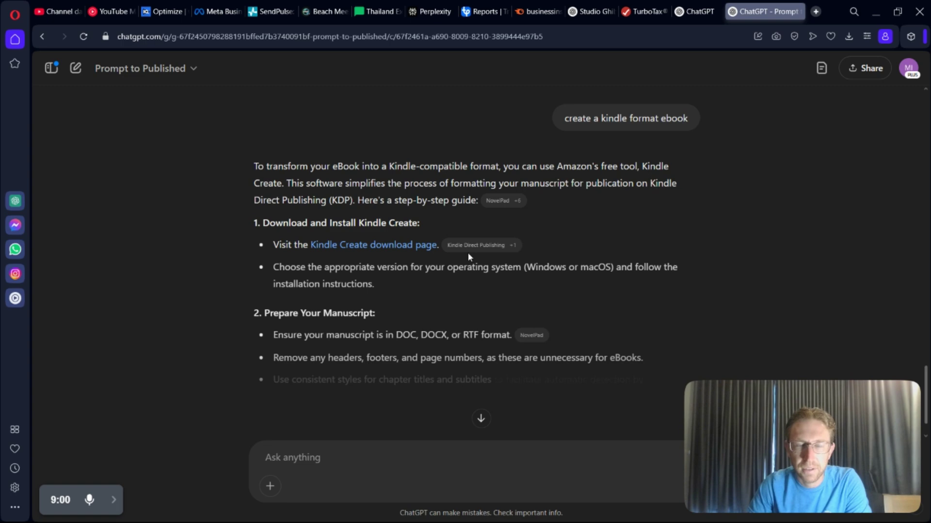
pyautogui.scroll(-4, 450, 269)
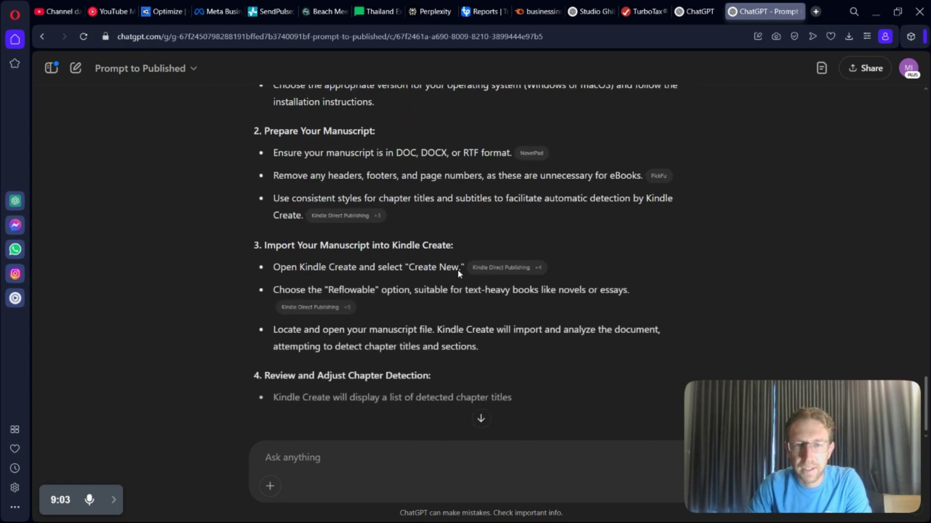
pyautogui.scroll(-4, 439, 335)
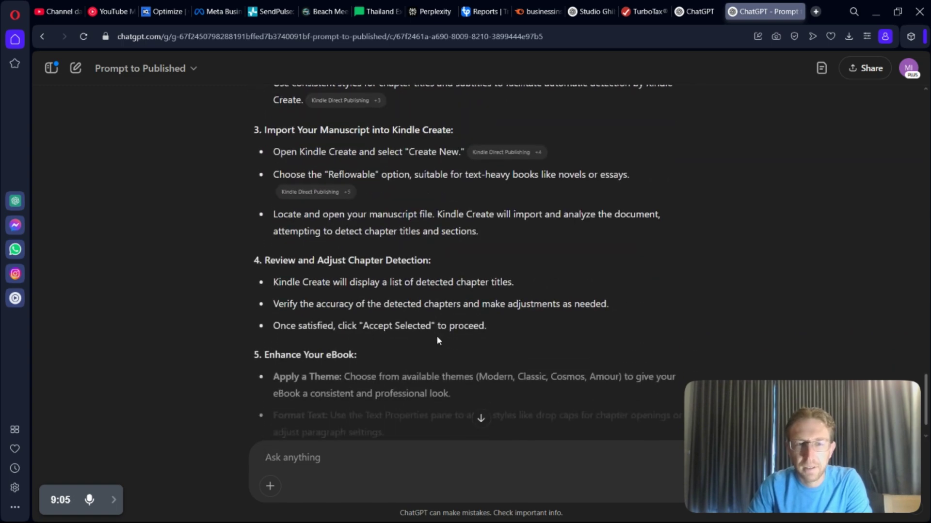
pyautogui.scroll(-5, 440, 335)
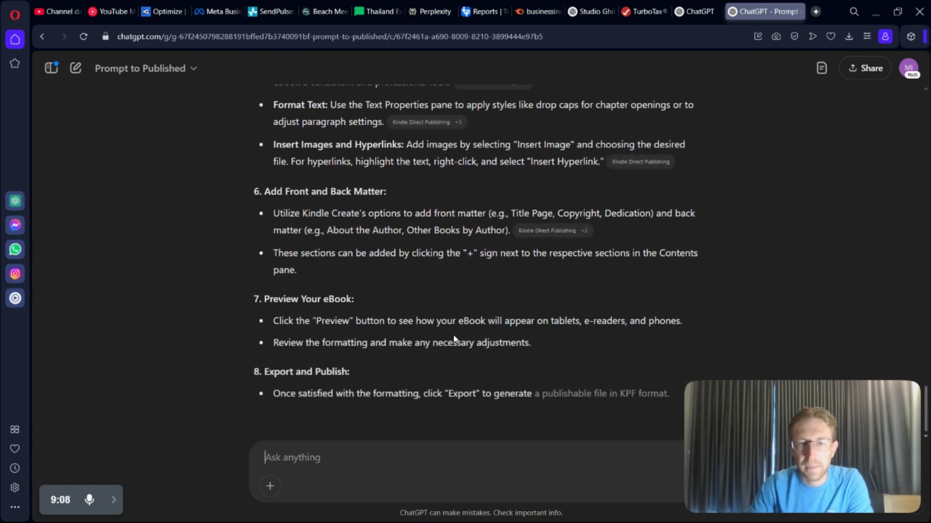
pyautogui.scroll(-3, 442, 334)
pyautogui.scroll(-5, 465, 334)
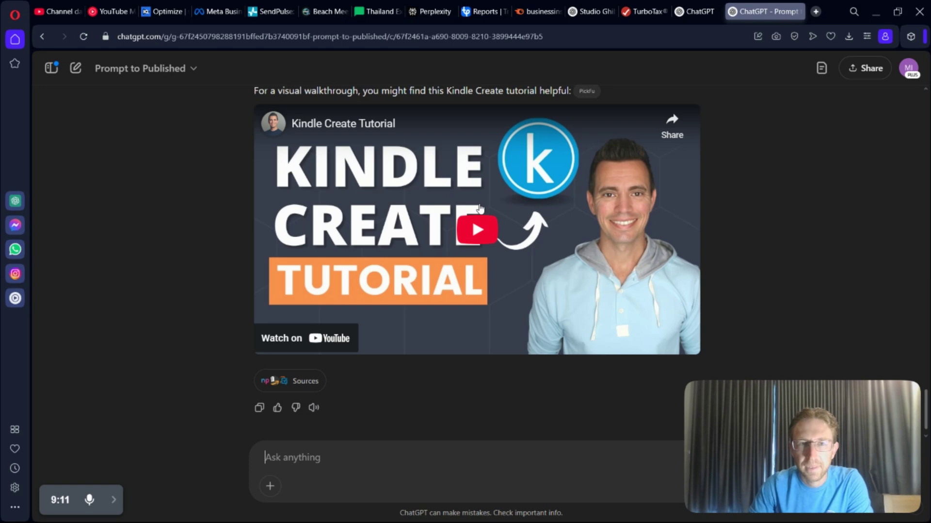
pyautogui.scroll(3, 489, 268)
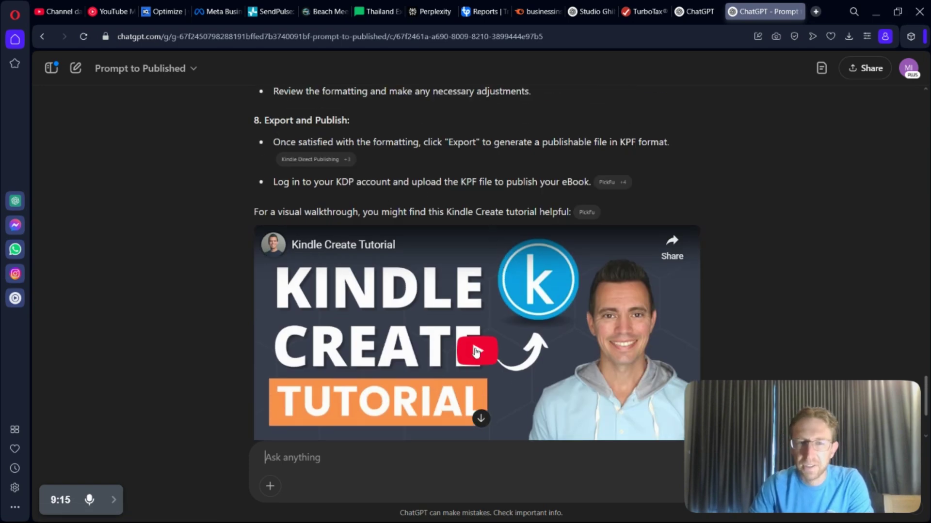
# - Play the embedded Kindle Create YouTube tutorial and review the surrounding guide
pyautogui.click(473, 352)
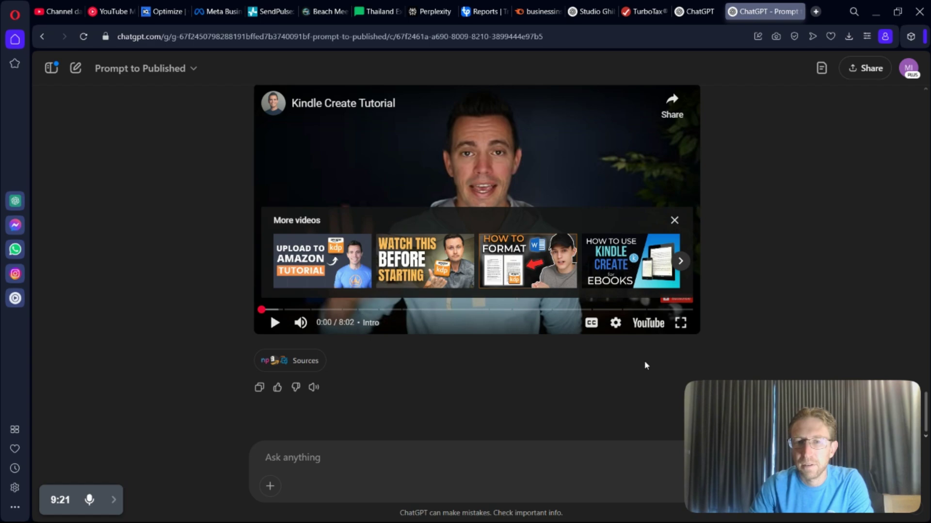
pyautogui.scroll(20, 723, 241)
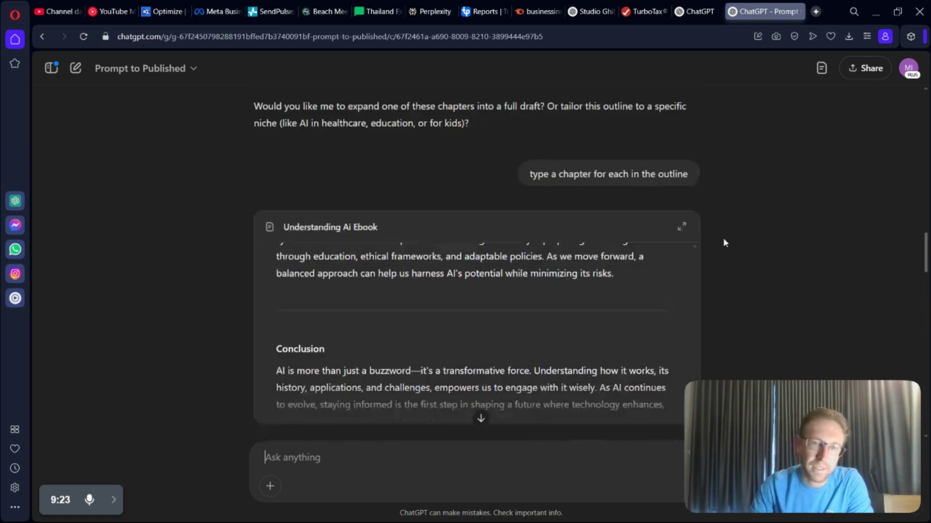
pyautogui.scroll(3, 723, 242)
pyautogui.scroll(-6, 559, 304)
pyautogui.scroll(-2, 563, 208)
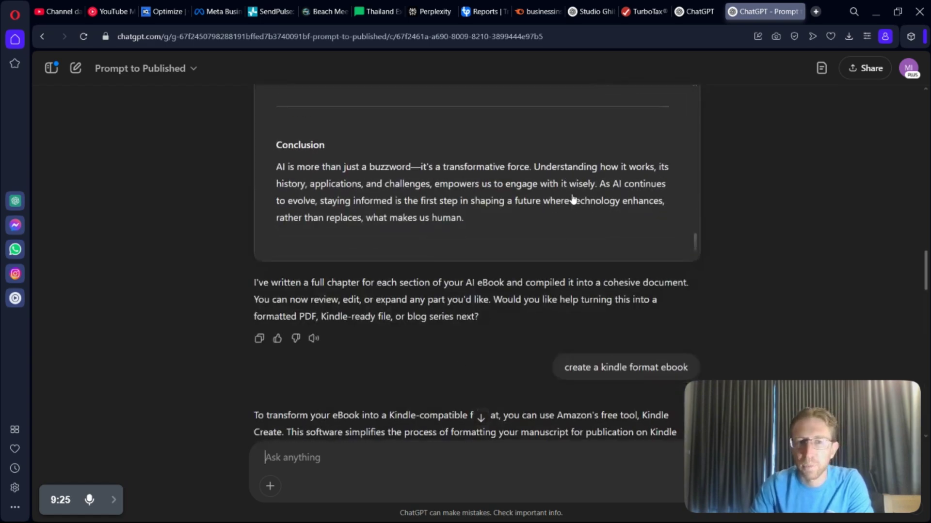
pyautogui.scroll(5, 573, 199)
pyautogui.scroll(-7, 462, 365)
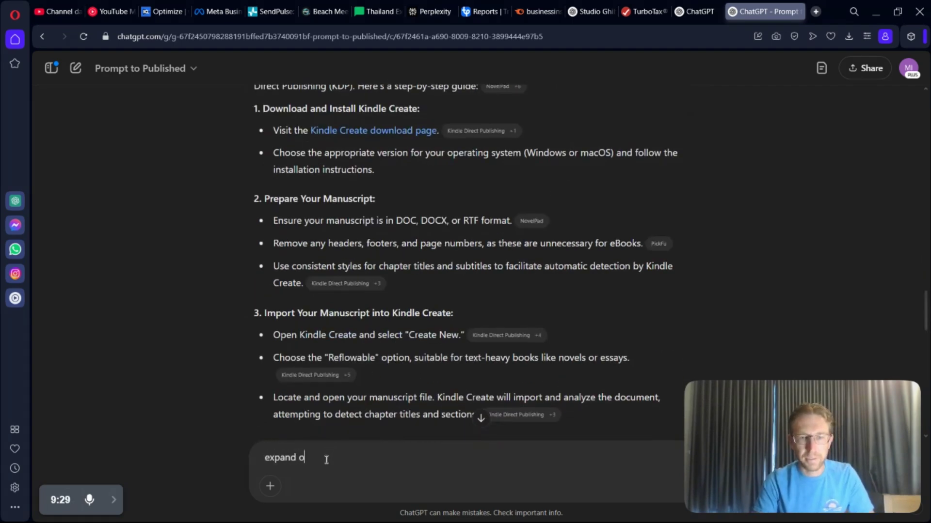
# - Ask the GPT to expand on each chapter, then close the updated document and scroll back up
pyautogui.press('Return')
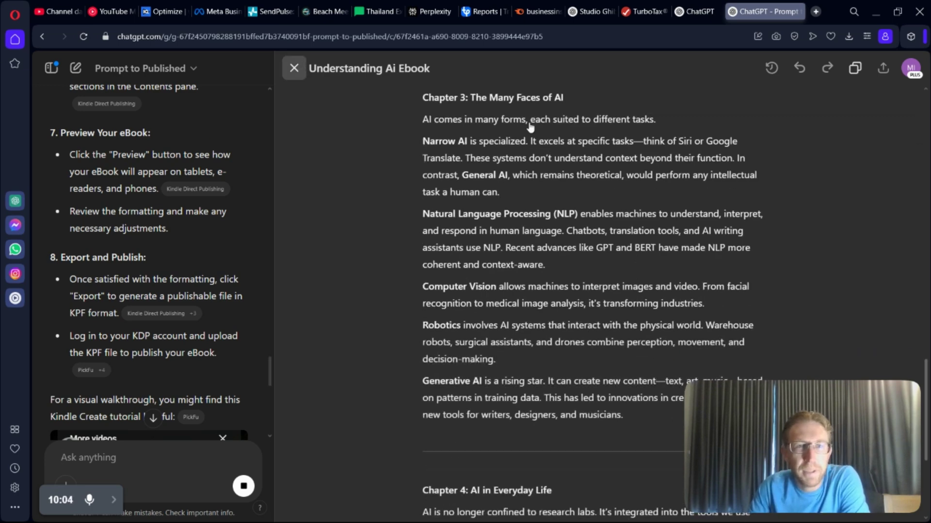
pyautogui.click(294, 68)
pyautogui.scroll(10, 772, 190)
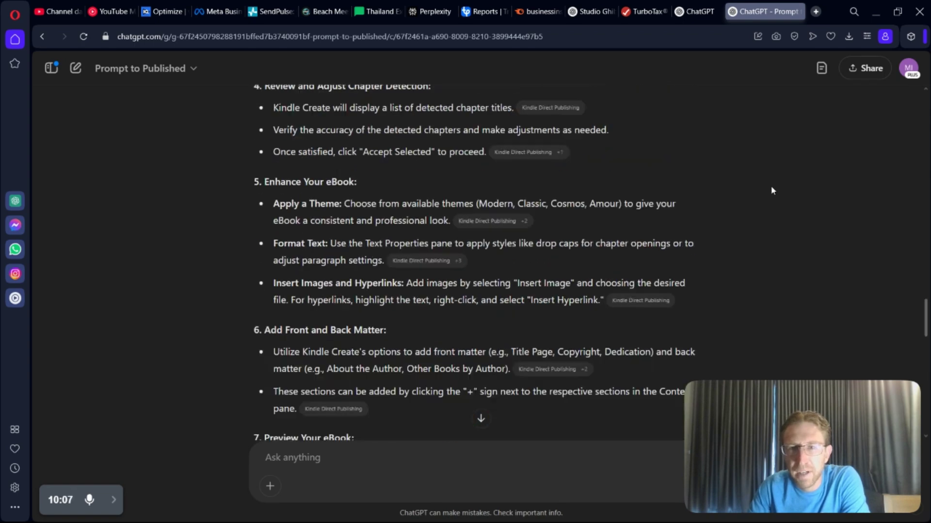
pyautogui.scroll(15, 772, 191)
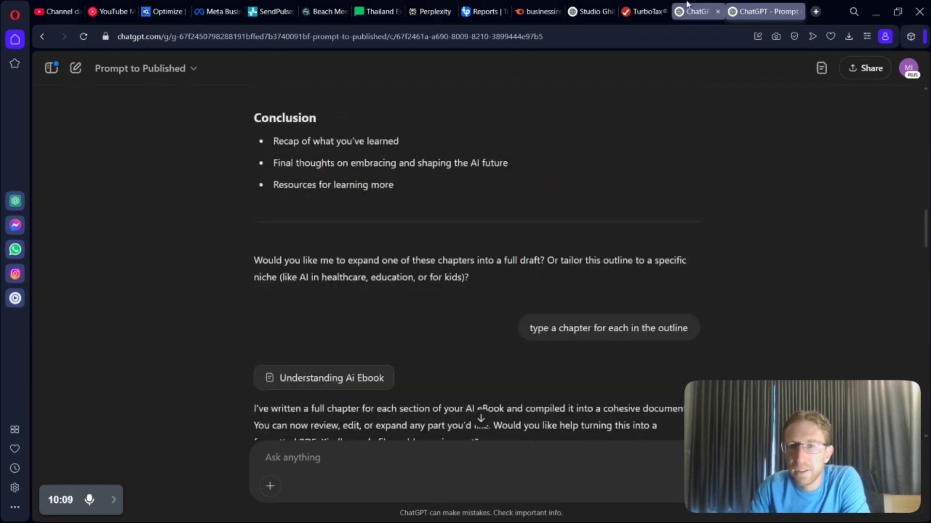
# - Open the Prompt to Published GPT's options and dismiss its rating form without rating
pyautogui.click(178, 67)
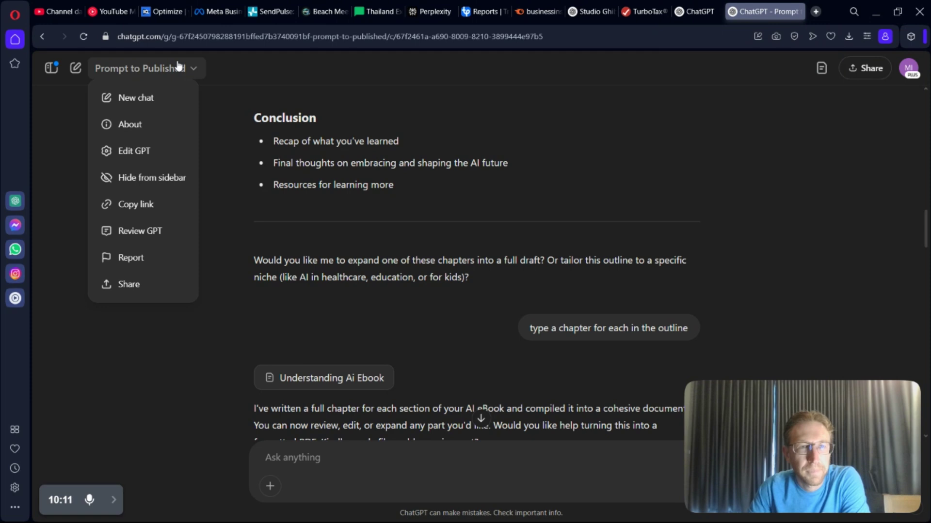
pyautogui.click(150, 235)
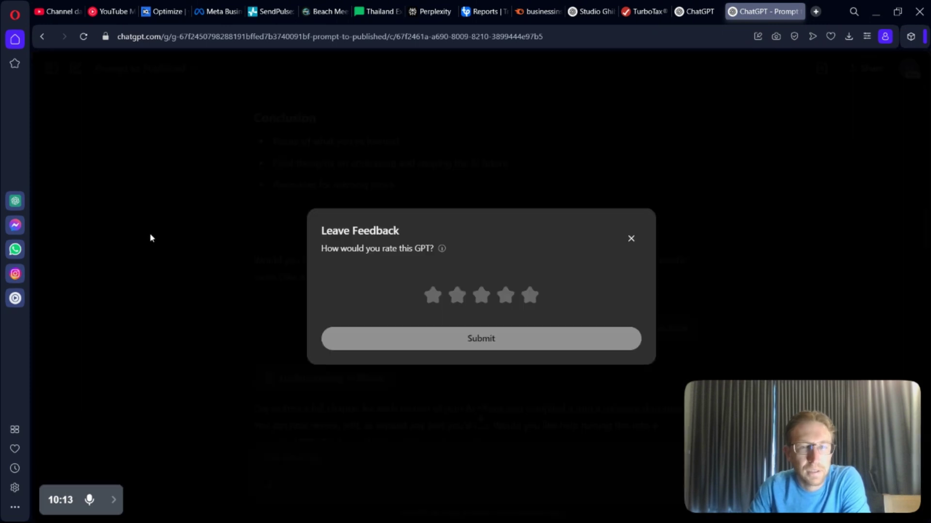
pyautogui.click(629, 239)
# - Open the GPT's configuration editor, then back out to the GPT Store explore page
pyautogui.click(187, 68)
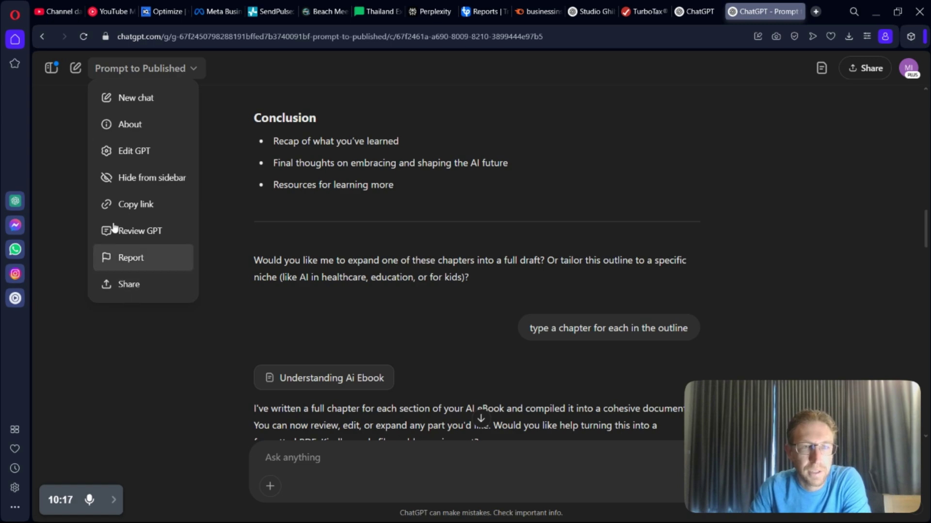
pyautogui.click(148, 151)
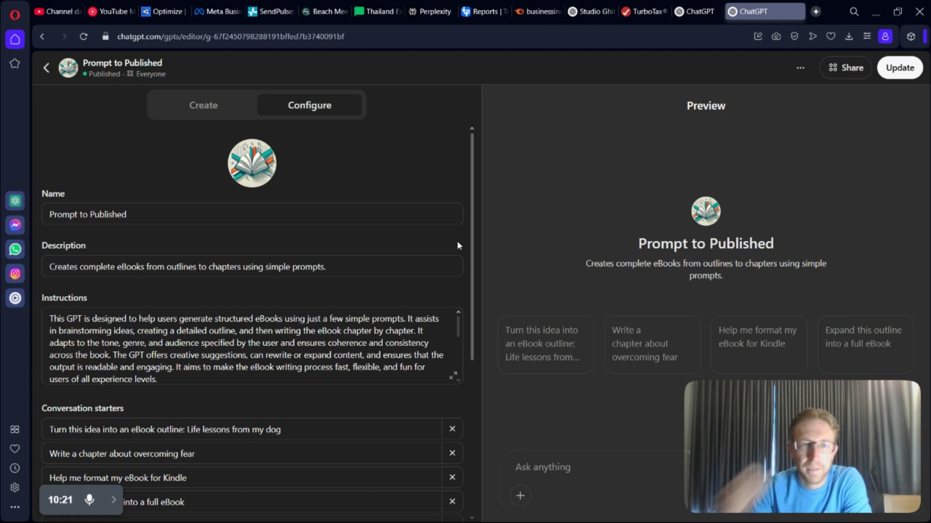
pyautogui.scroll(-5, 370, 355)
pyautogui.scroll(-5, 369, 355)
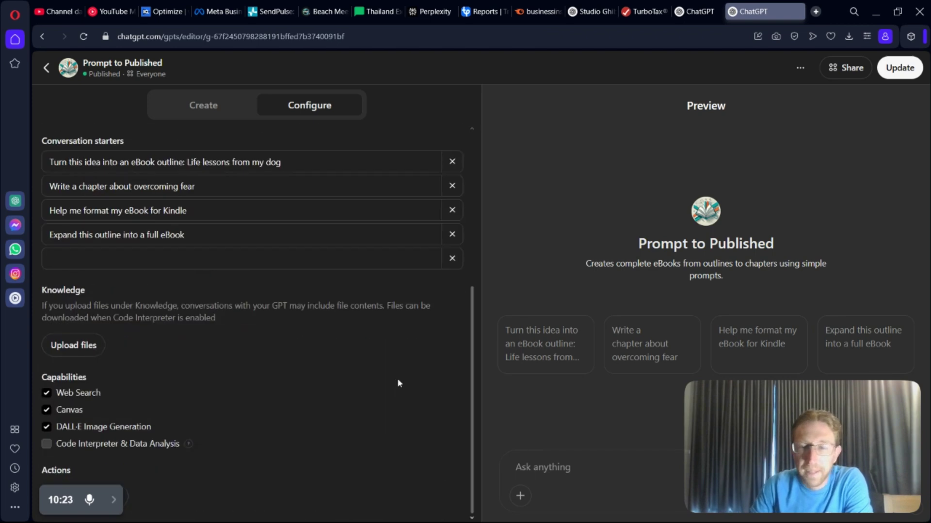
pyautogui.scroll(10, 418, 357)
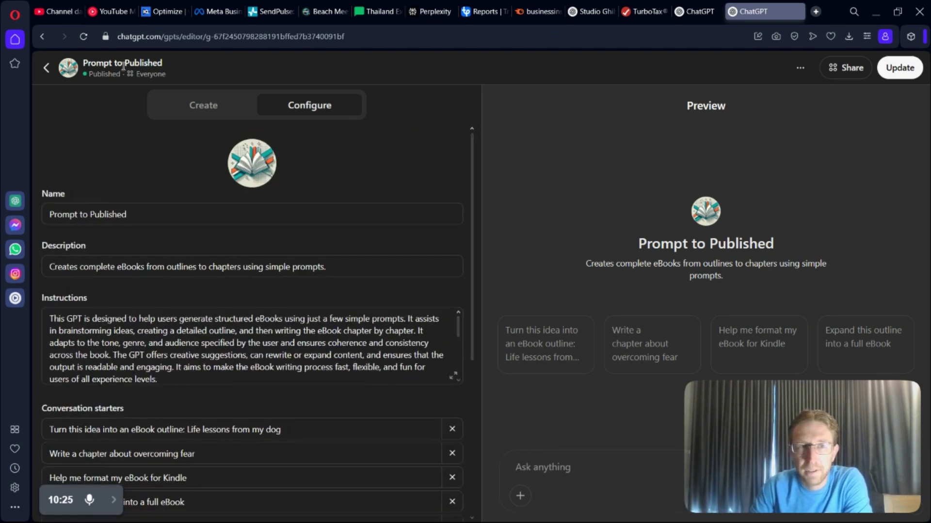
pyautogui.click(49, 69)
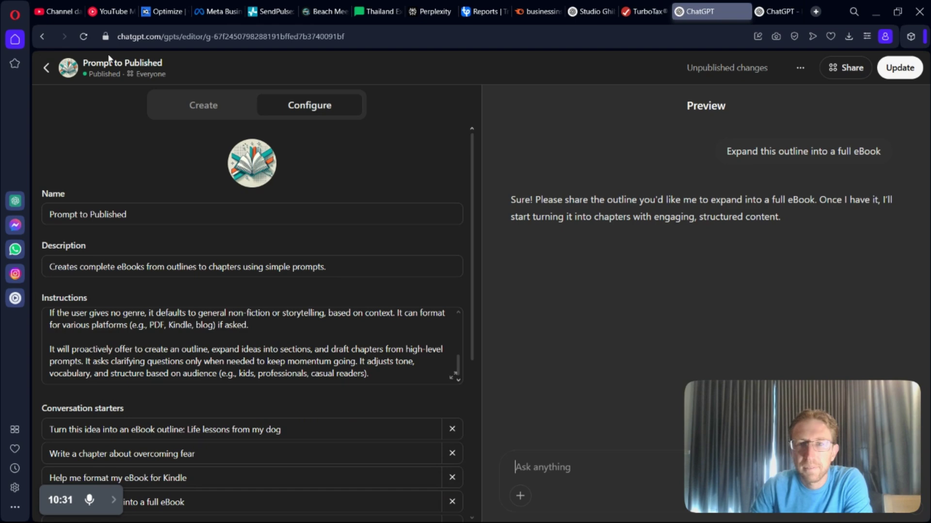
pyautogui.click(46, 71)
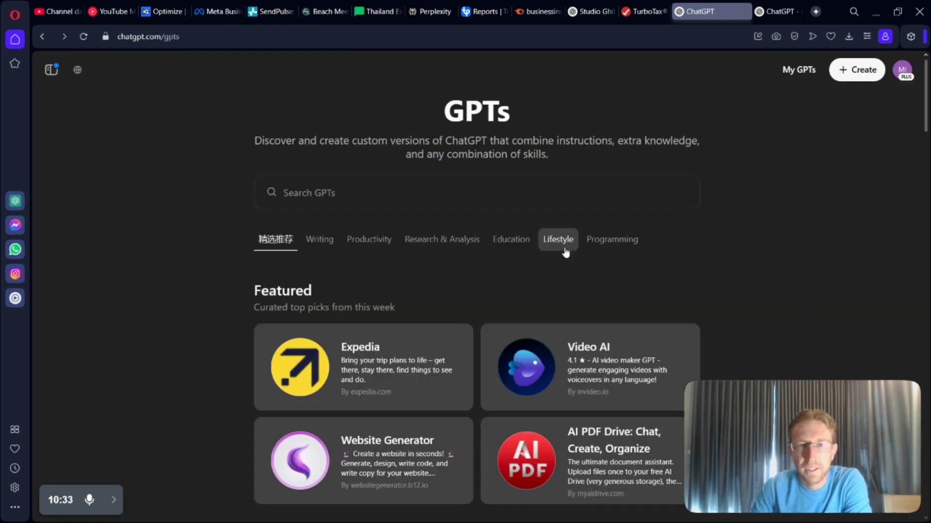
pyautogui.scroll(-7, 477, 314)
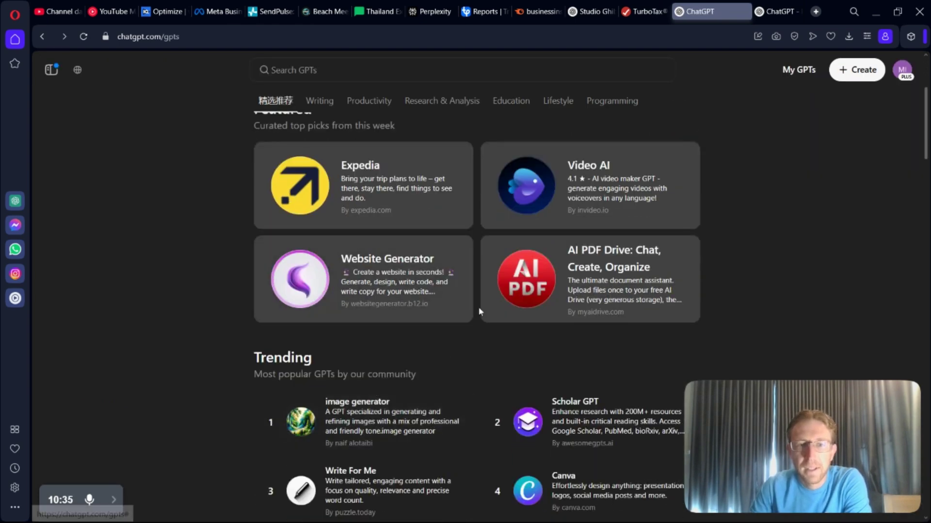
pyautogui.click(480, 429)
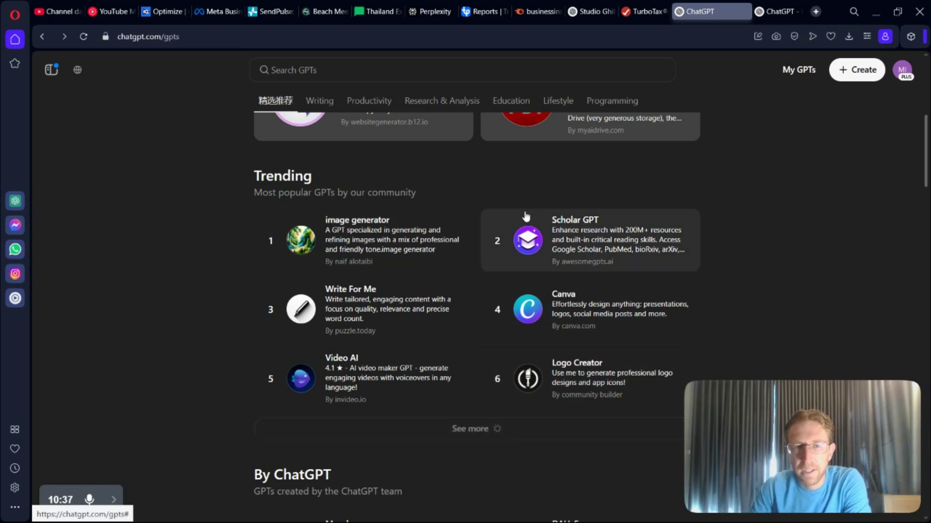
pyautogui.scroll(-1, 523, 216)
pyautogui.scroll(10, 485, 204)
pyautogui.moveTo(443, 94); pyautogui.dragTo(614, 132)
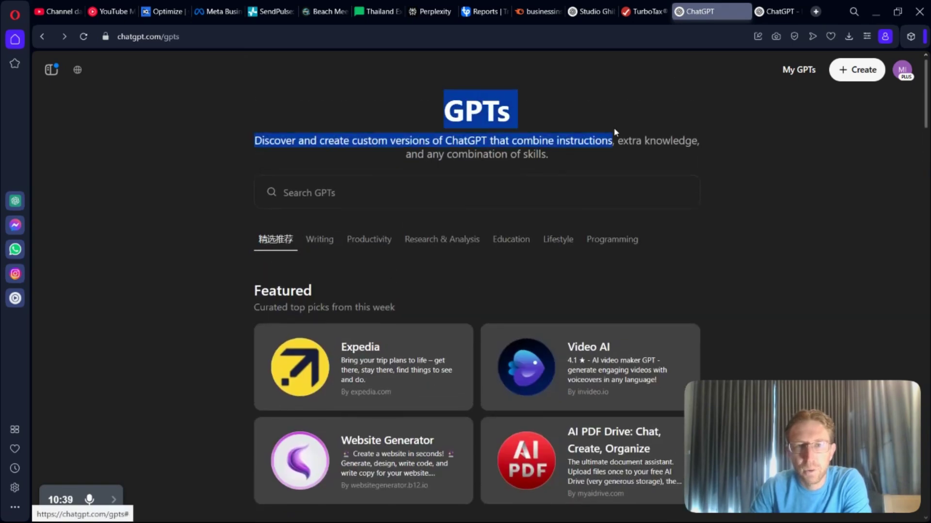
pyautogui.scroll(-5, 781, 206)
pyautogui.scroll(-4, 805, 208)
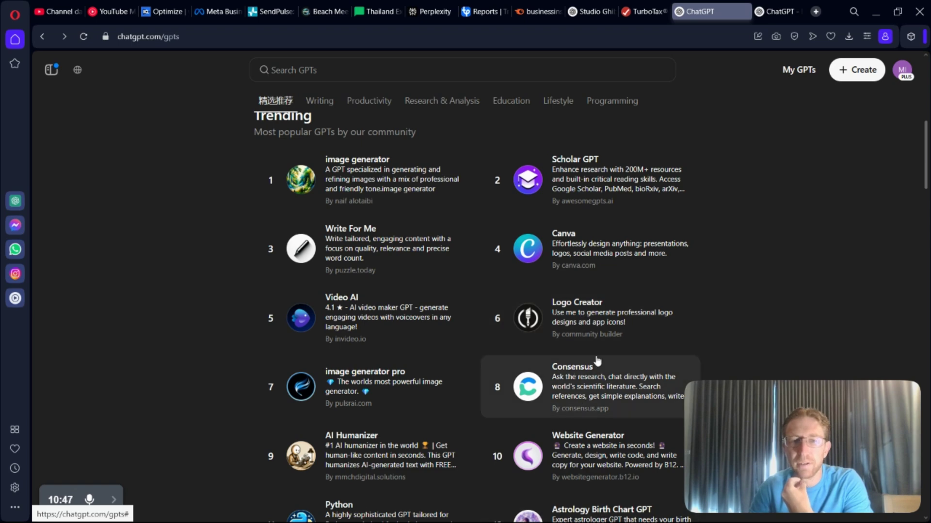
pyautogui.scroll(-3, 540, 366)
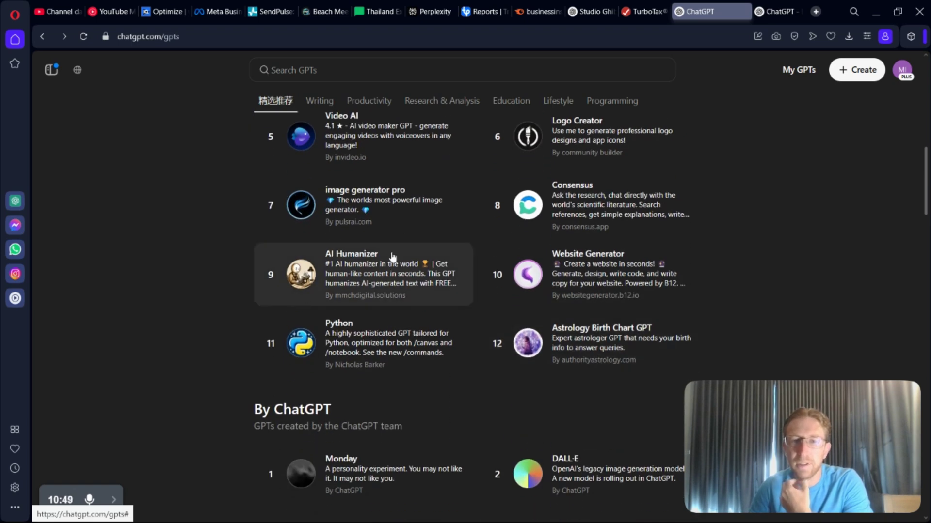
pyautogui.click(631, 255)
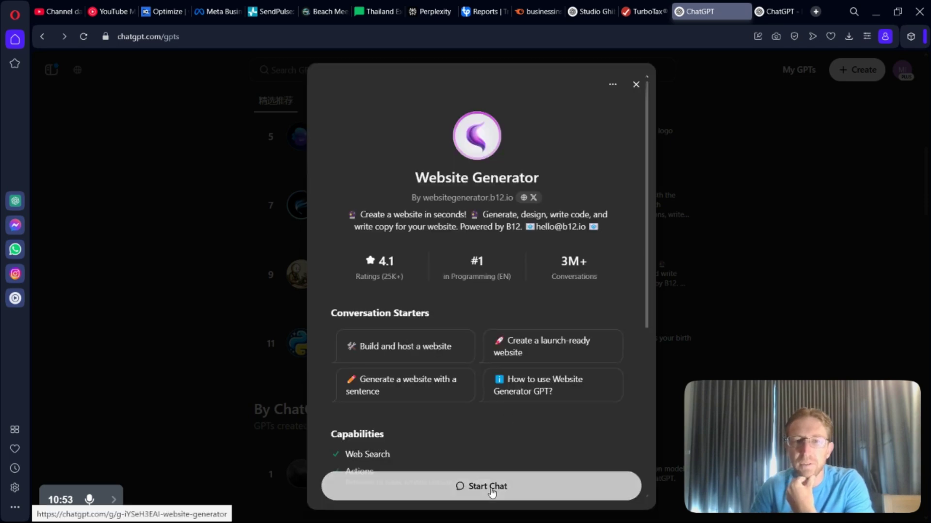
pyautogui.click(654, 164)
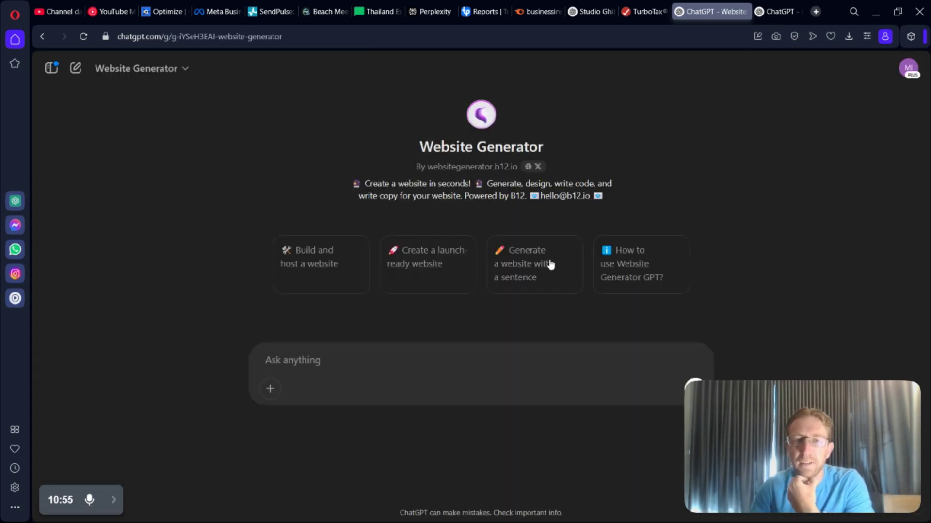
pyautogui.click(42, 37)
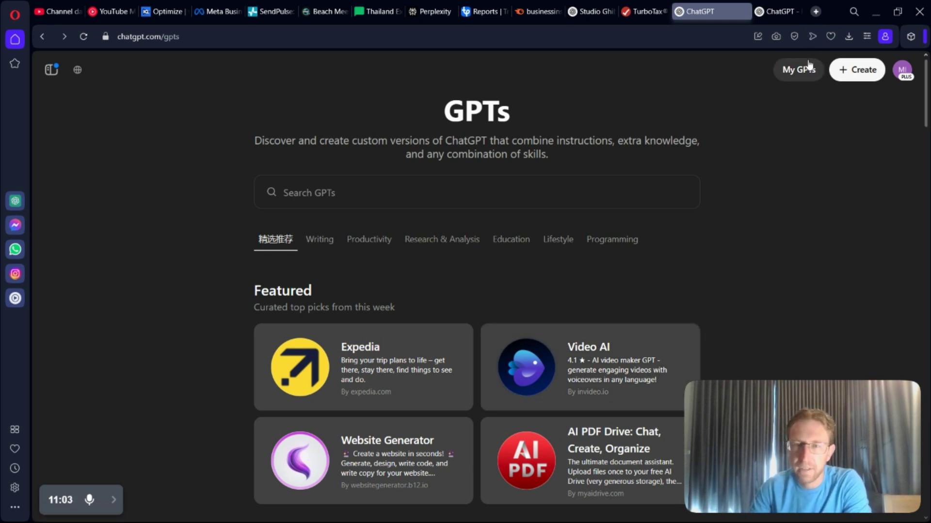
# - Preview the image generator and Scholar GPT detail cards in the GPT Store
pyautogui.click(910, 74)
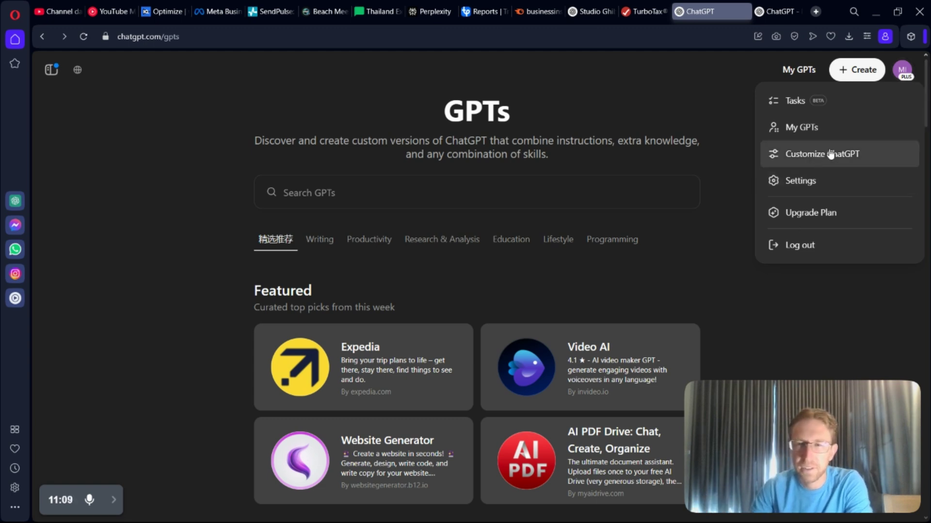
pyautogui.click(718, 156)
pyautogui.scroll(-7, 737, 170)
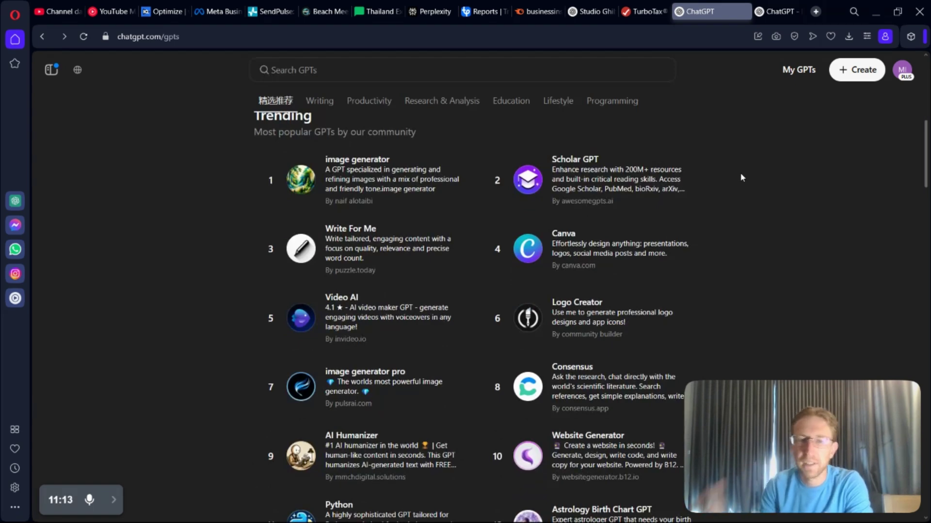
pyautogui.click(354, 190)
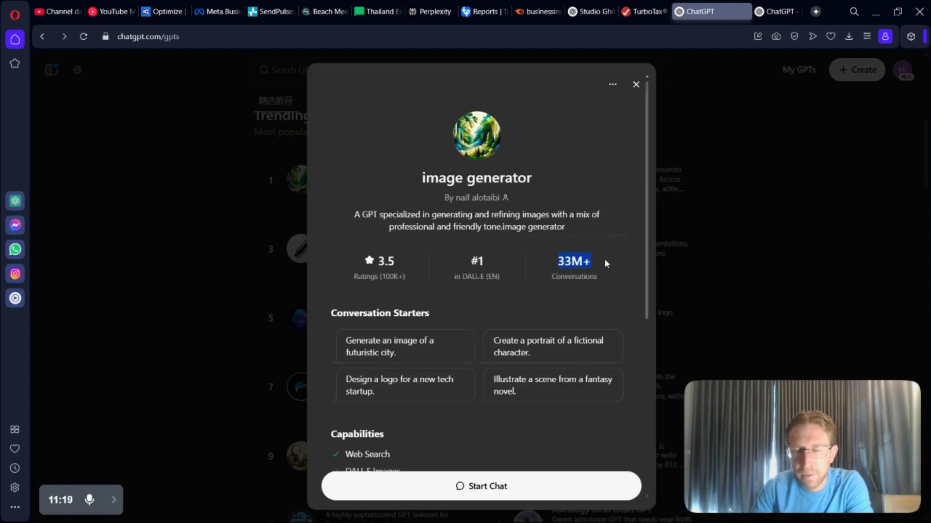
pyautogui.click(635, 87)
pyautogui.click(594, 187)
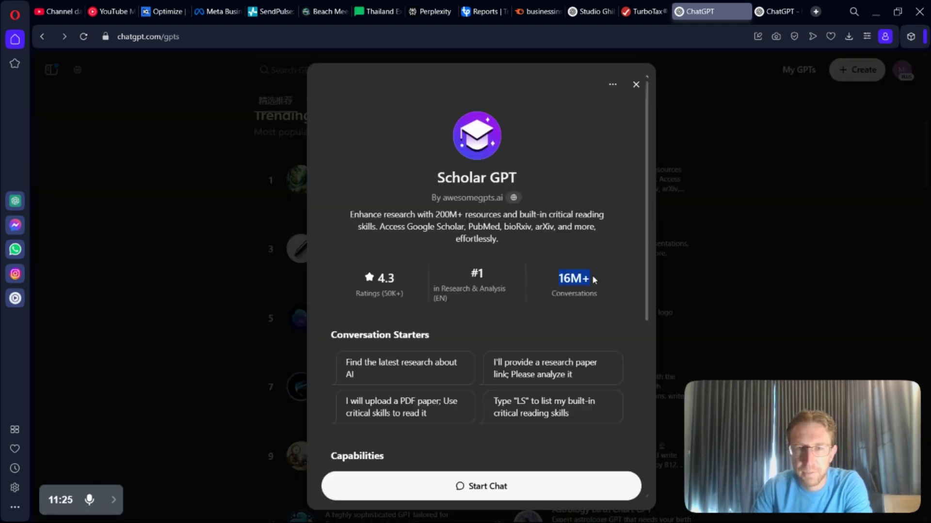
pyautogui.click(636, 85)
pyautogui.scroll(-1, 468, 304)
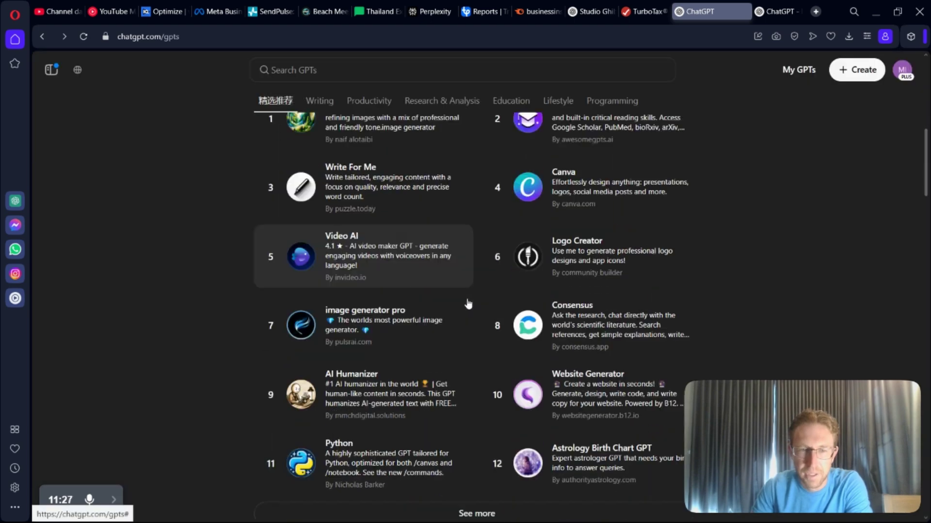
pyautogui.scroll(-6, 468, 304)
# - Preview the Monday and DALL·E GPT detail cards further down the store
pyautogui.click(390, 318)
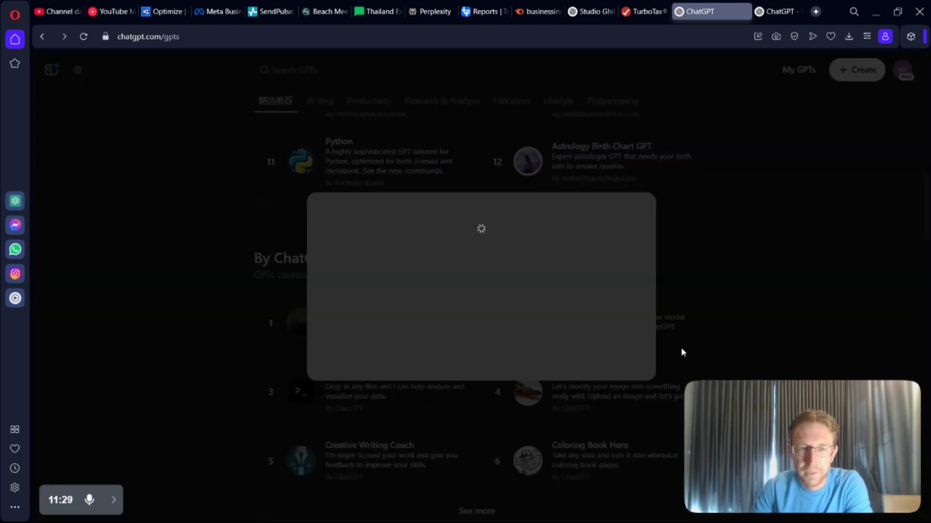
pyautogui.scroll(-1, 479, 341)
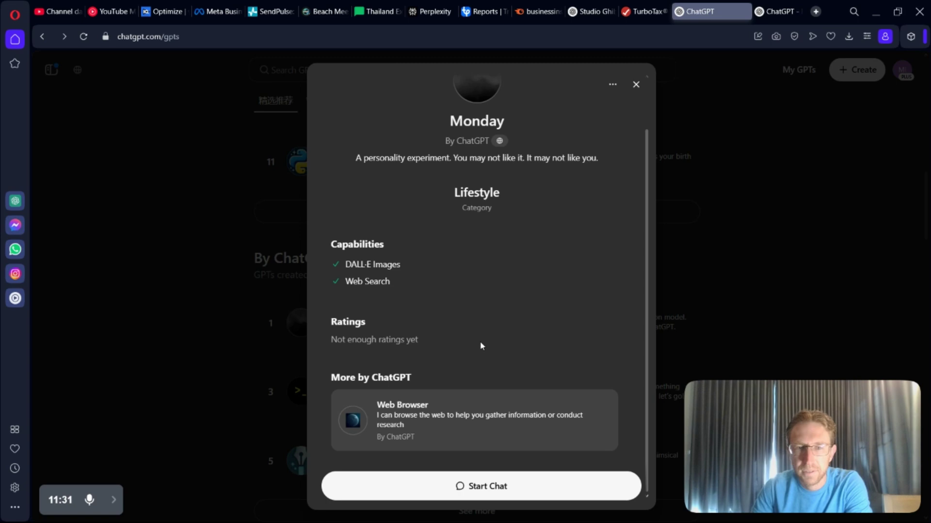
pyautogui.click(637, 82)
pyautogui.scroll(-4, 646, 223)
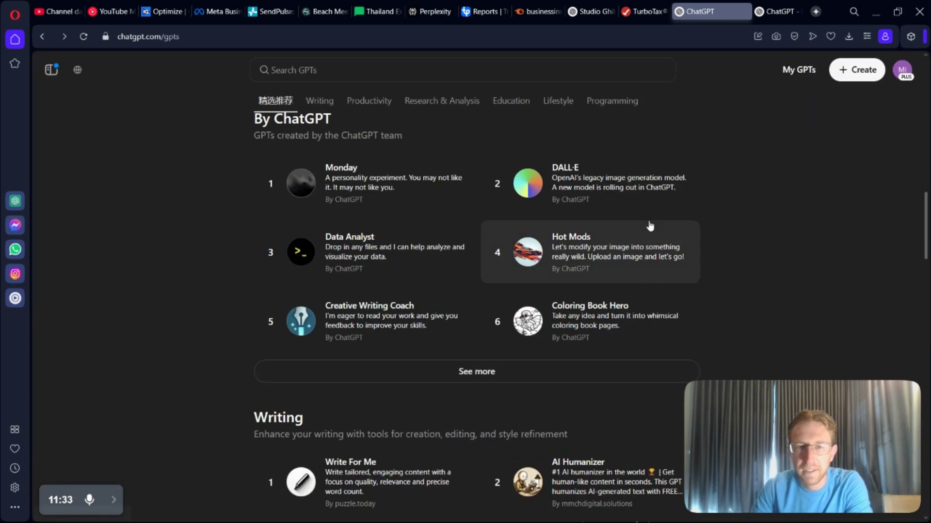
pyautogui.click(614, 138)
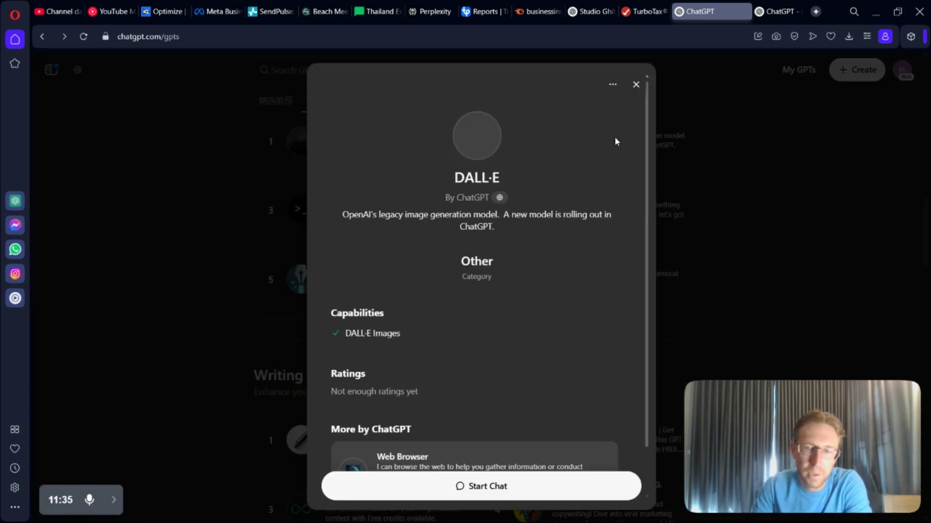
pyautogui.scroll(-1, 574, 221)
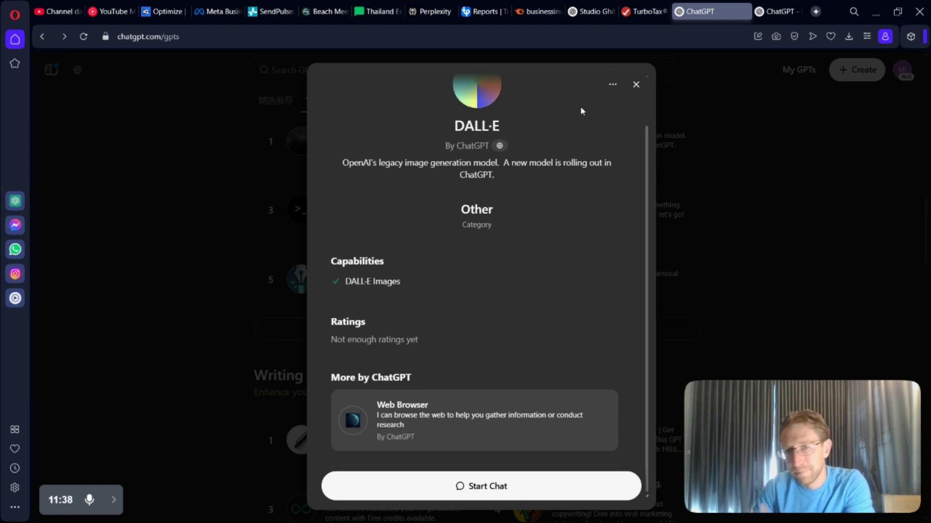
pyautogui.click(636, 85)
pyautogui.scroll(-5, 679, 135)
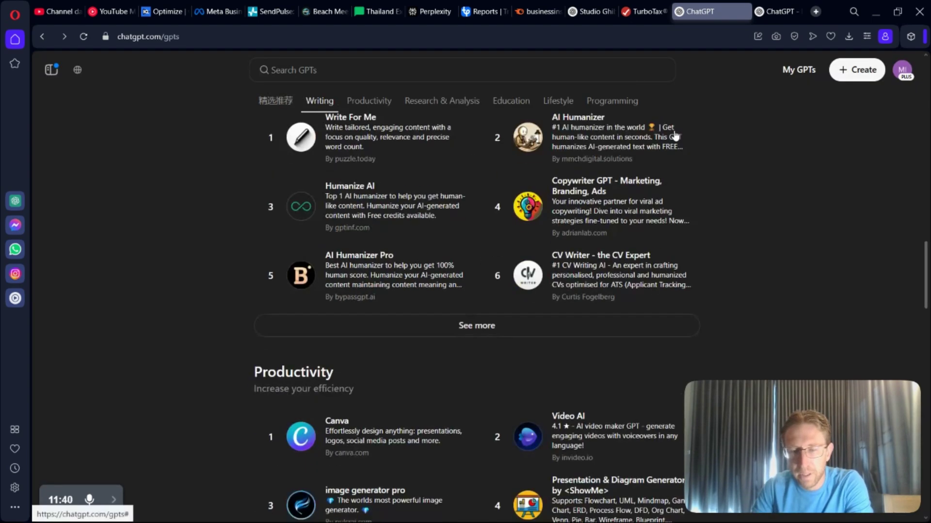
# - Load more Writing GPTs and preview the Viral Linkedin Post Formatter card
pyautogui.click(444, 328)
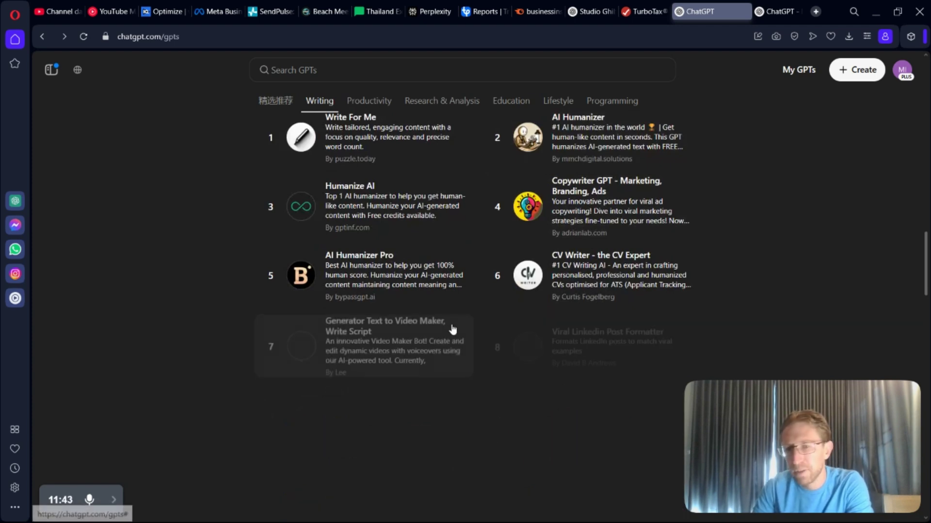
pyautogui.scroll(-2, 683, 213)
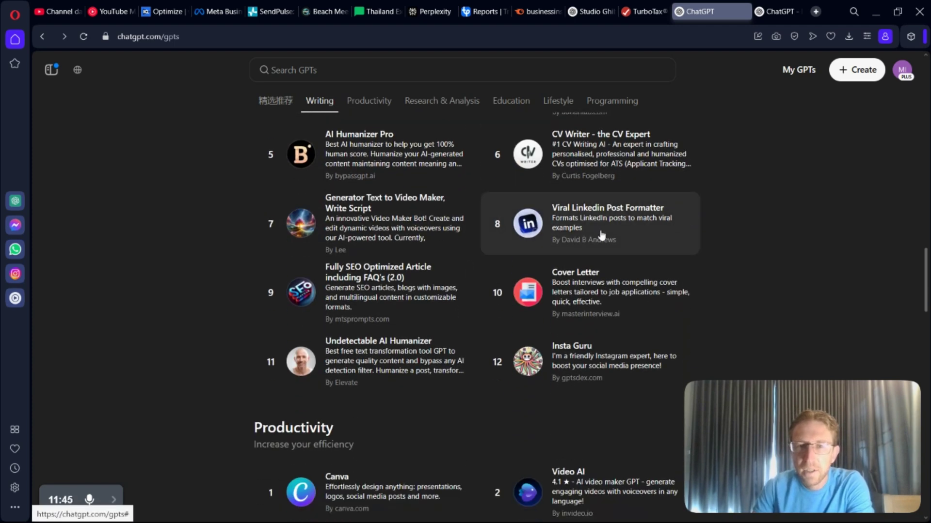
pyautogui.click(628, 229)
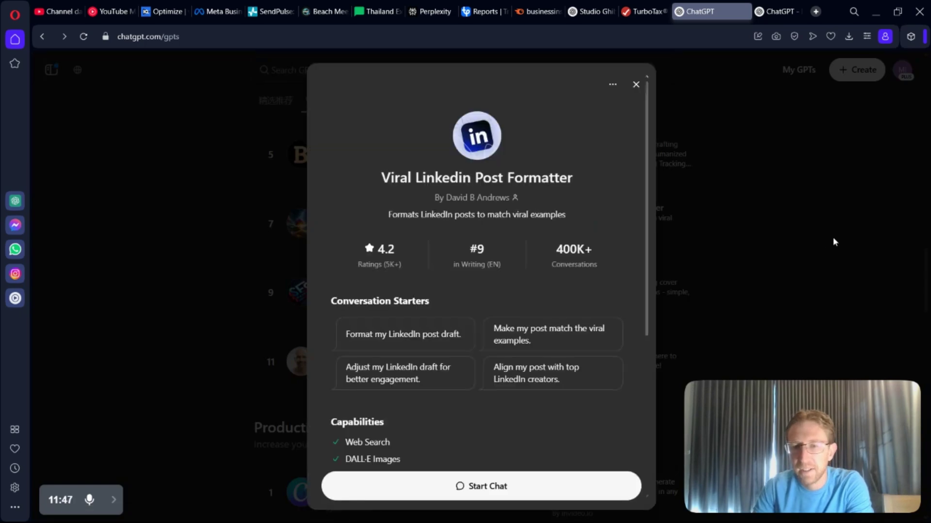
pyautogui.click(636, 85)
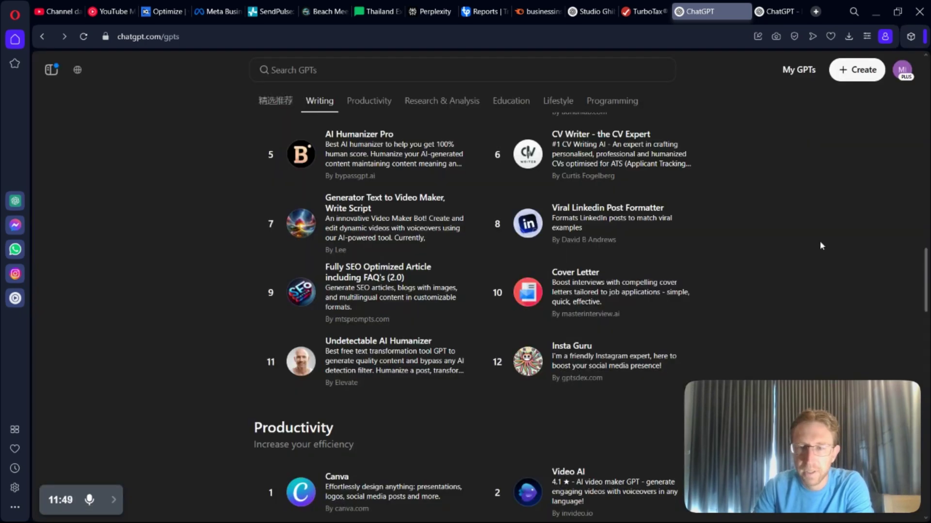
pyautogui.scroll(10, 800, 252)
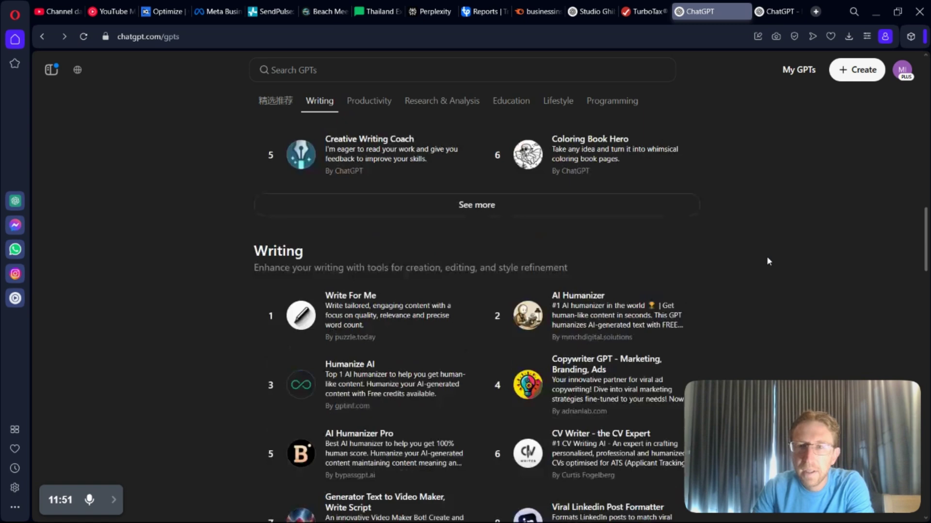
# - Check My GPTs, return to the GPT Store, and open the sidebar listing chats and GPTs
pyautogui.click(803, 70)
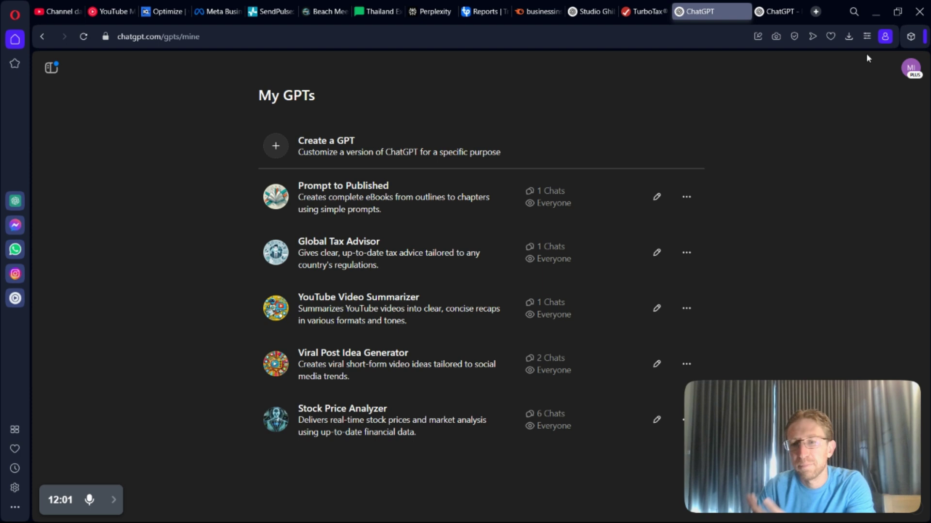
pyautogui.click(48, 38)
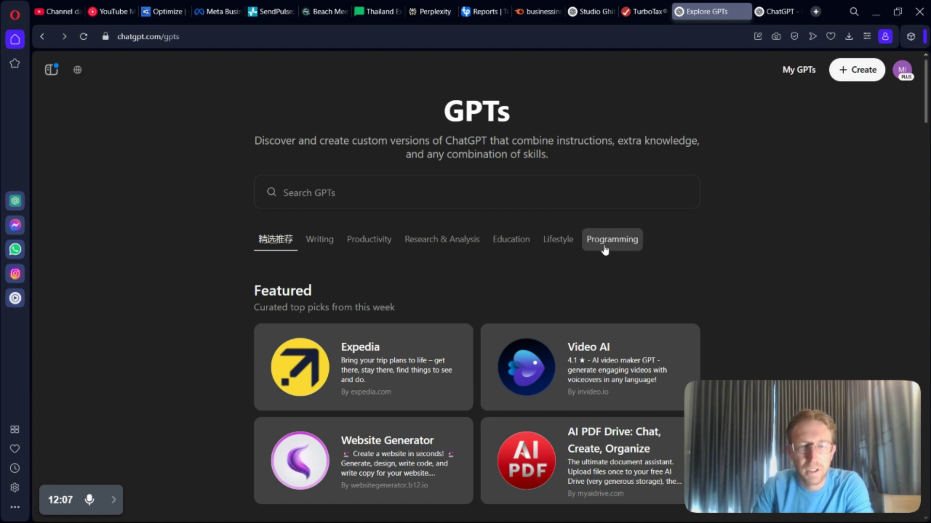
pyautogui.scroll(-8, 611, 245)
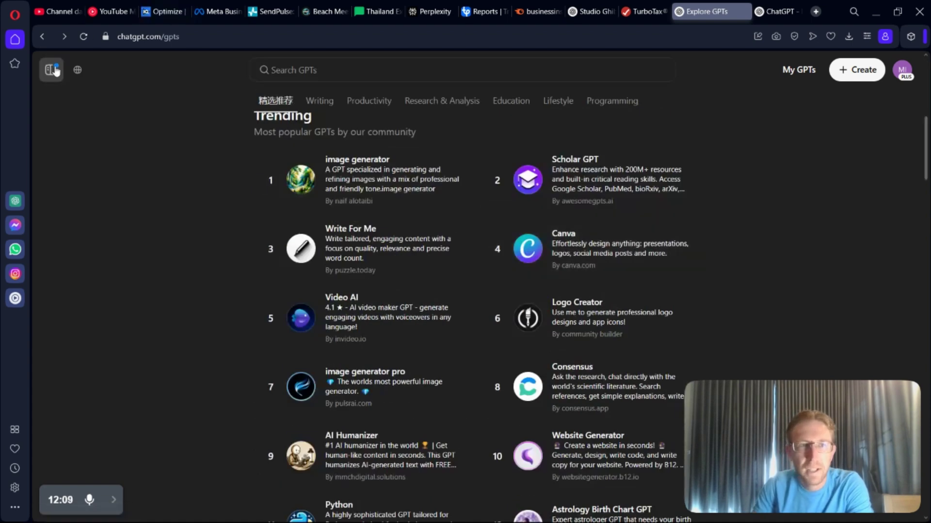
pyautogui.click(51, 69)
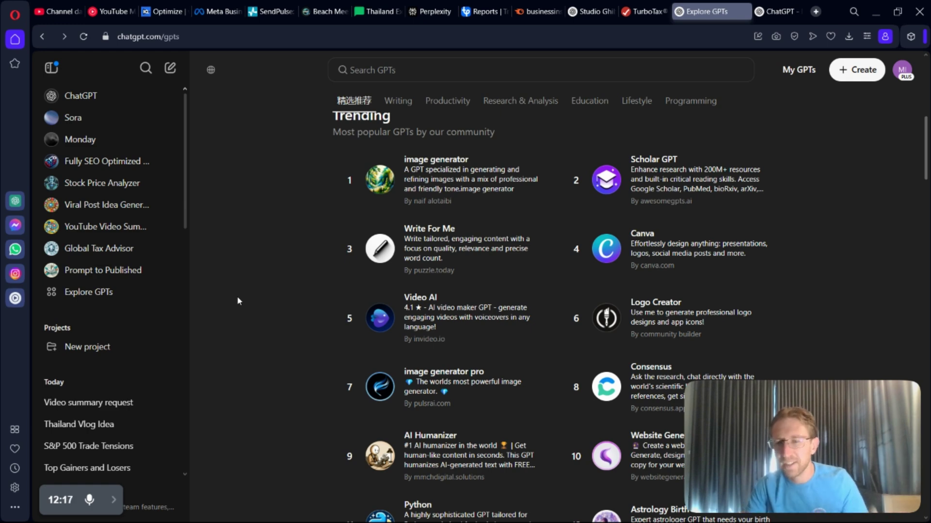
pyautogui.click(113, 500)
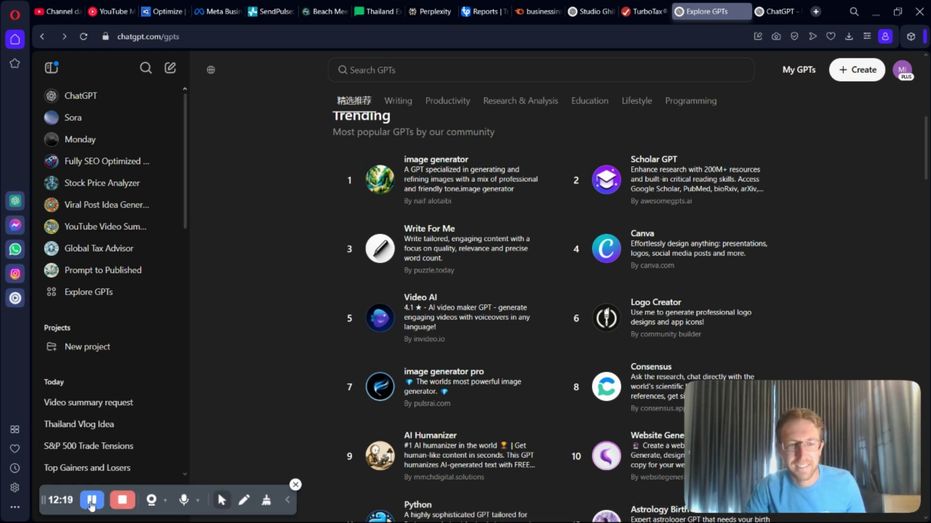